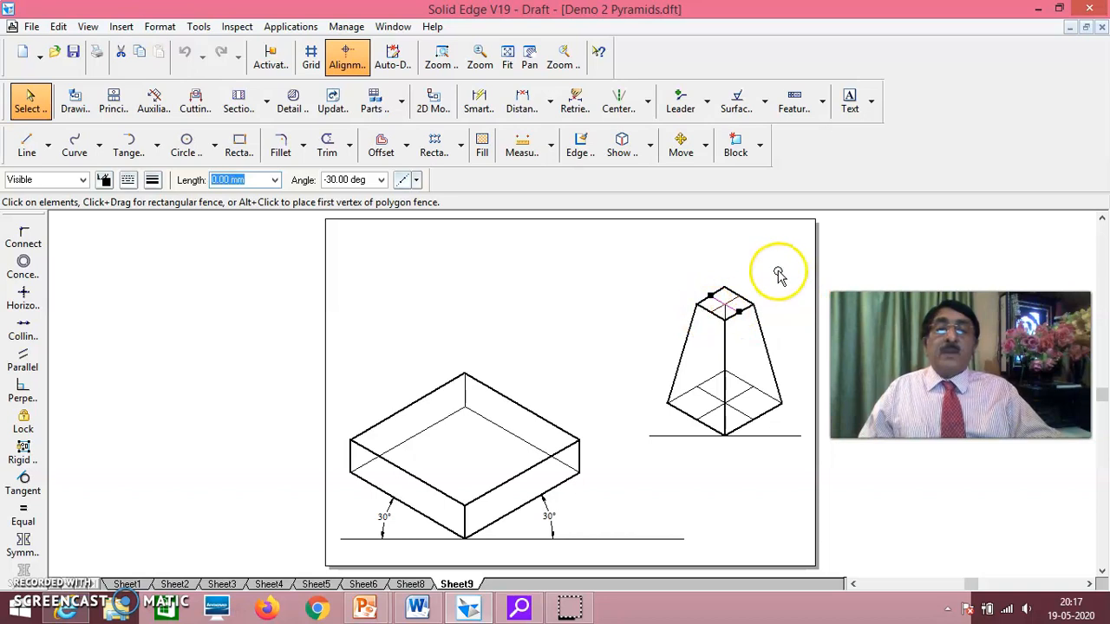
pyautogui.click(703, 314)
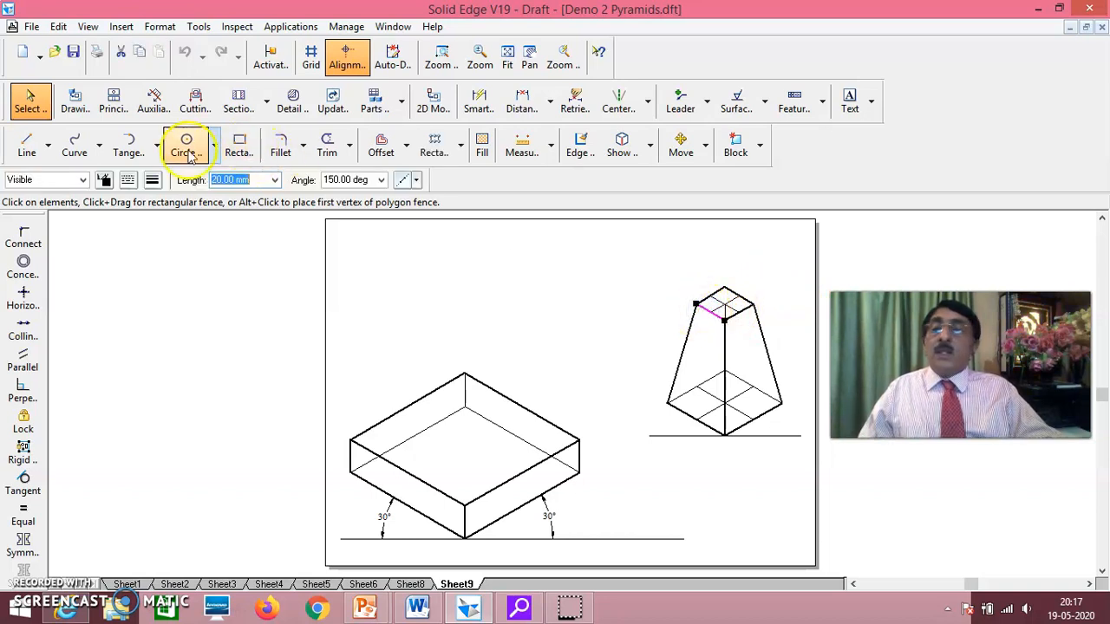
pyautogui.click(744, 356)
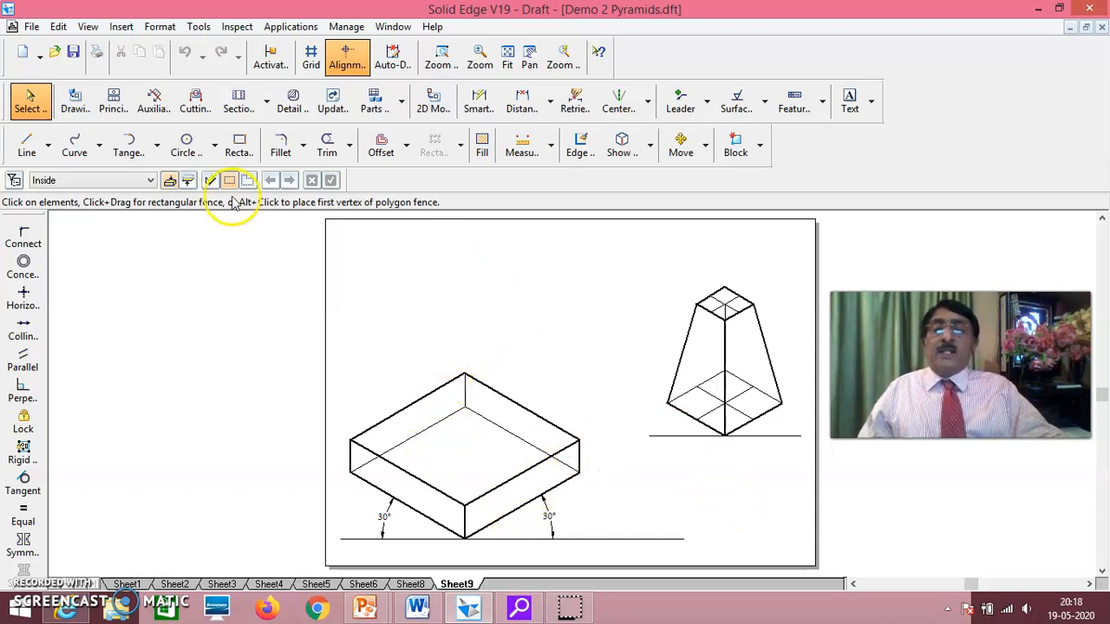
# Step: Draw two thin centre lines across the slab's top face, joining the midpoints of its opposite edges
pyautogui.click(26, 148)
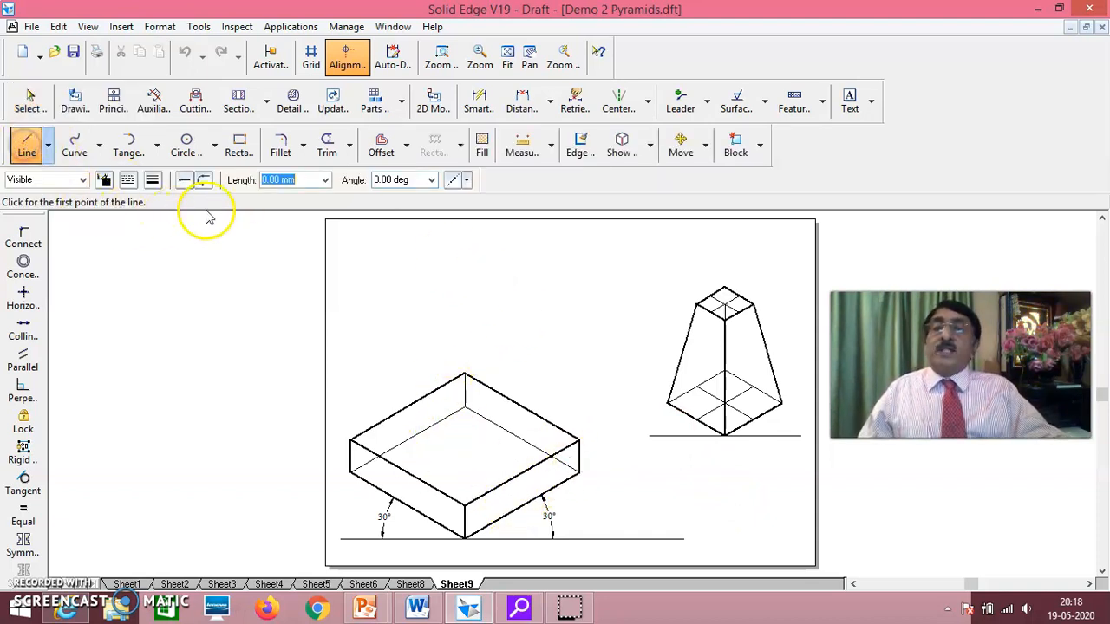
pyautogui.click(153, 181)
pyautogui.click(160, 199)
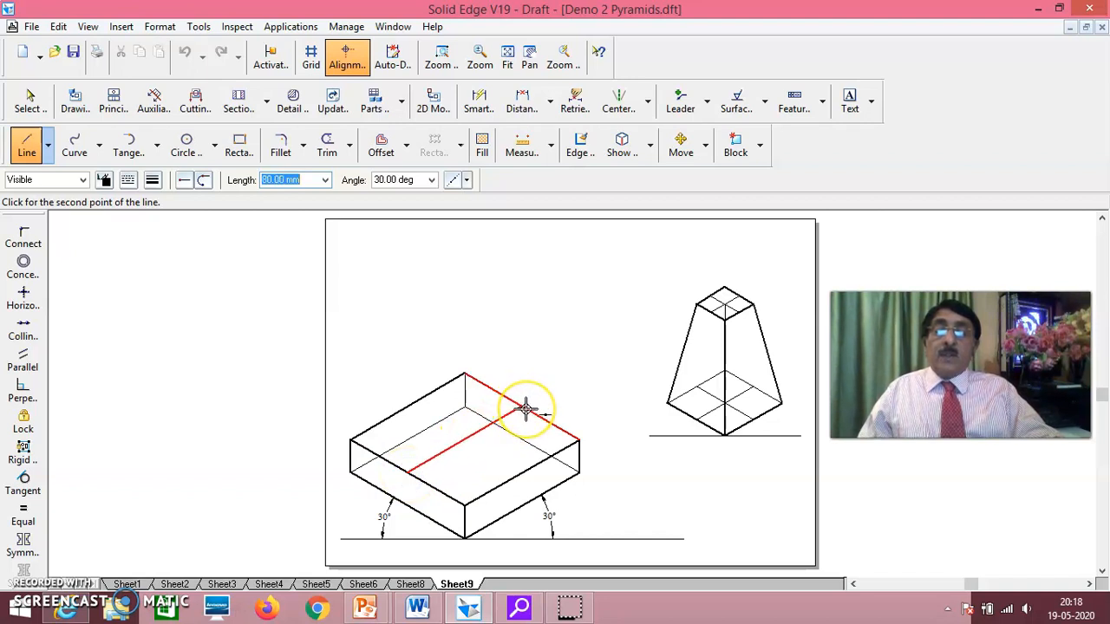
pyautogui.click(525, 408)
pyautogui.rightClick(536, 374)
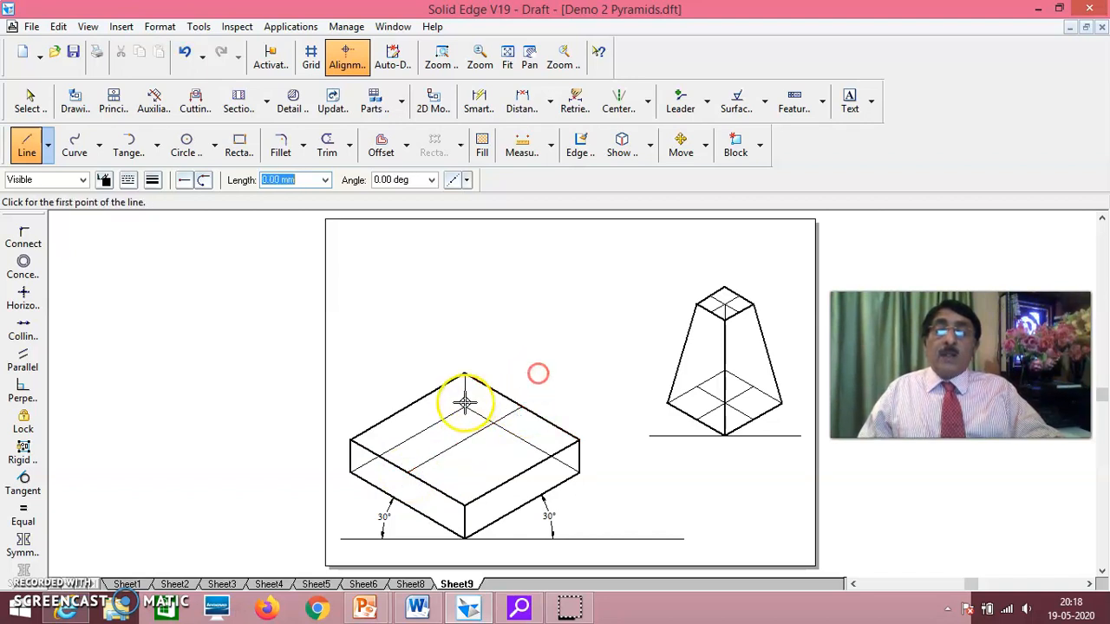
pyautogui.click(409, 404)
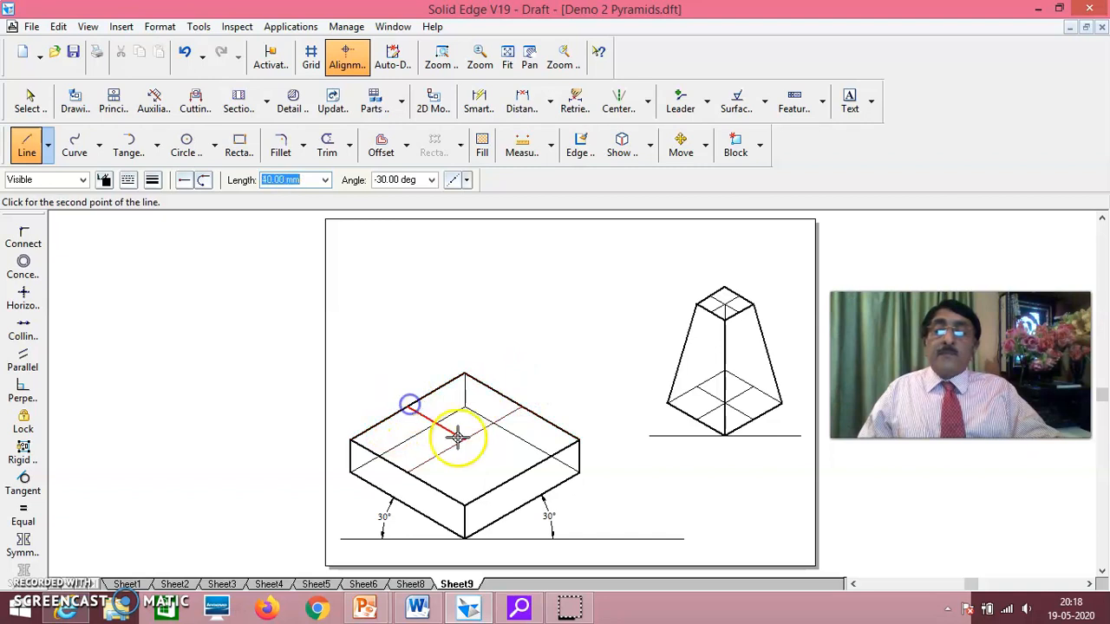
pyautogui.click(520, 473)
pyautogui.rightClick(577, 302)
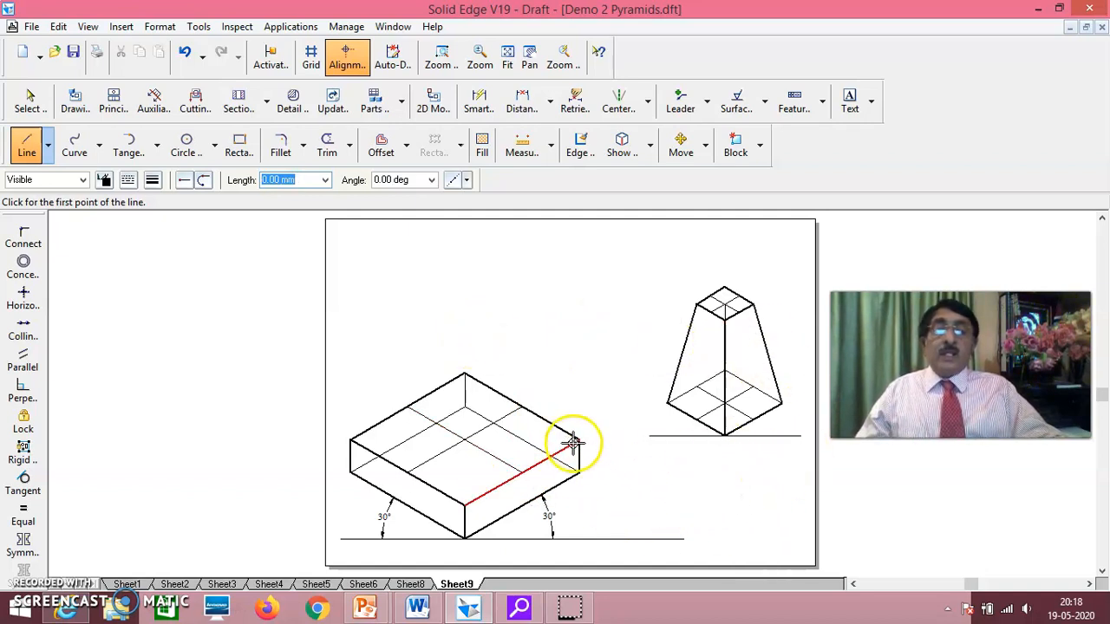
# Step: Add the text label C0 and place it beside the centre point of the slab's top face
pyautogui.click(852, 102)
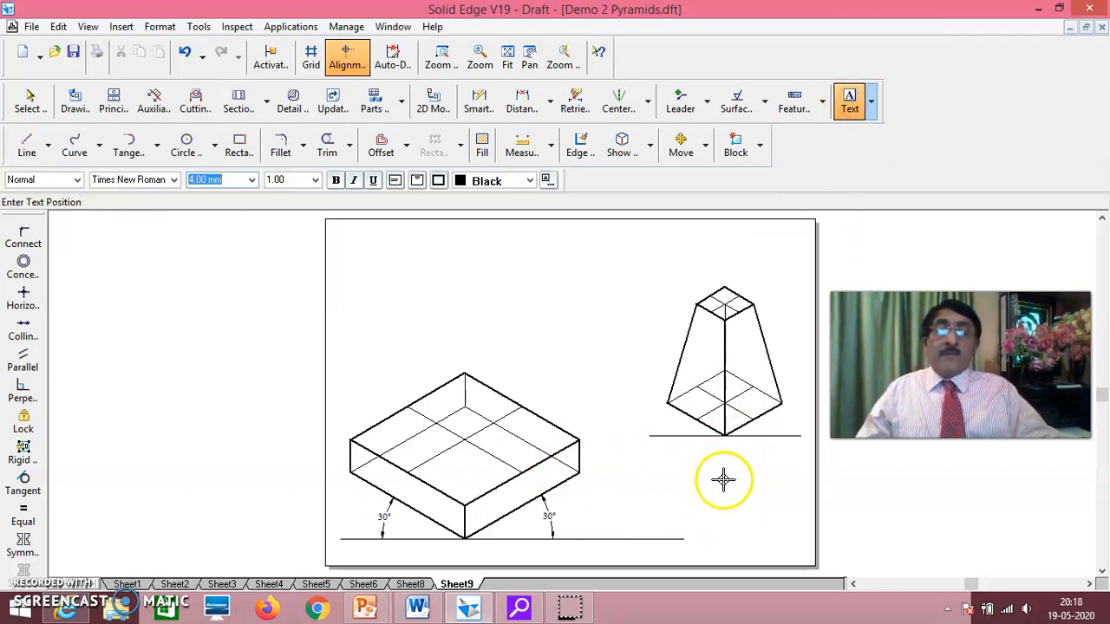
pyautogui.click(681, 488)
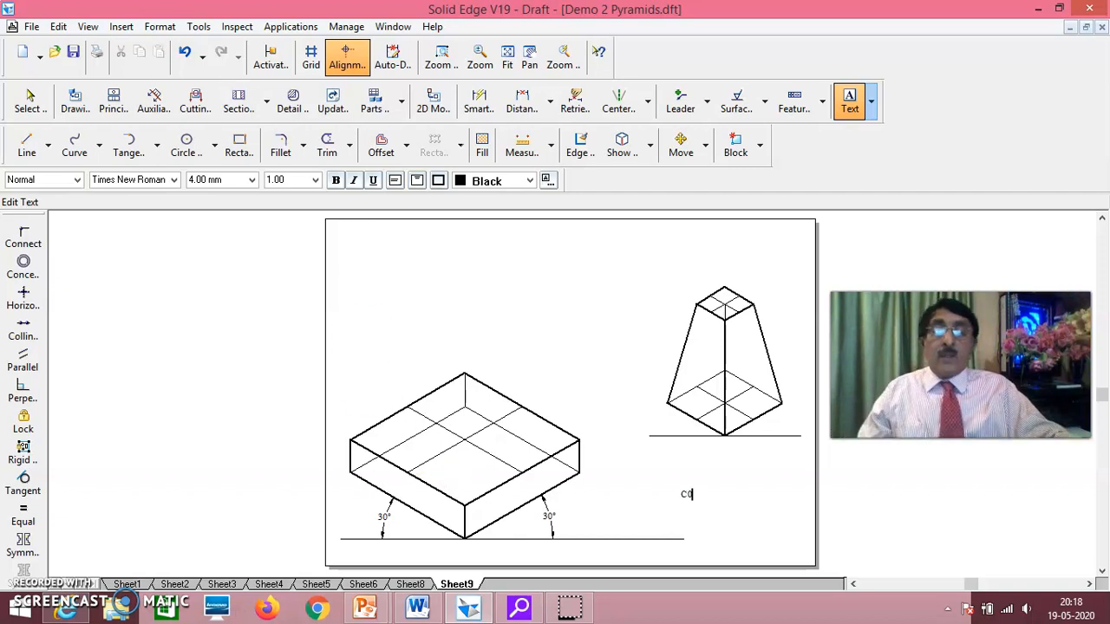
pyautogui.click(28, 104)
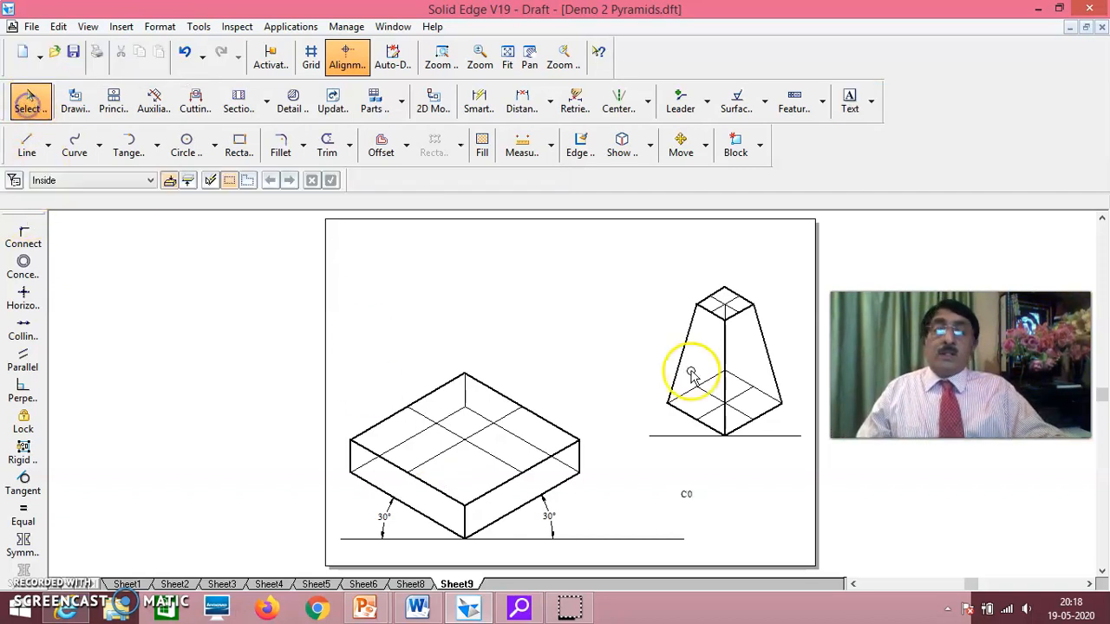
pyautogui.moveTo(694, 503); pyautogui.dragTo(456, 451)
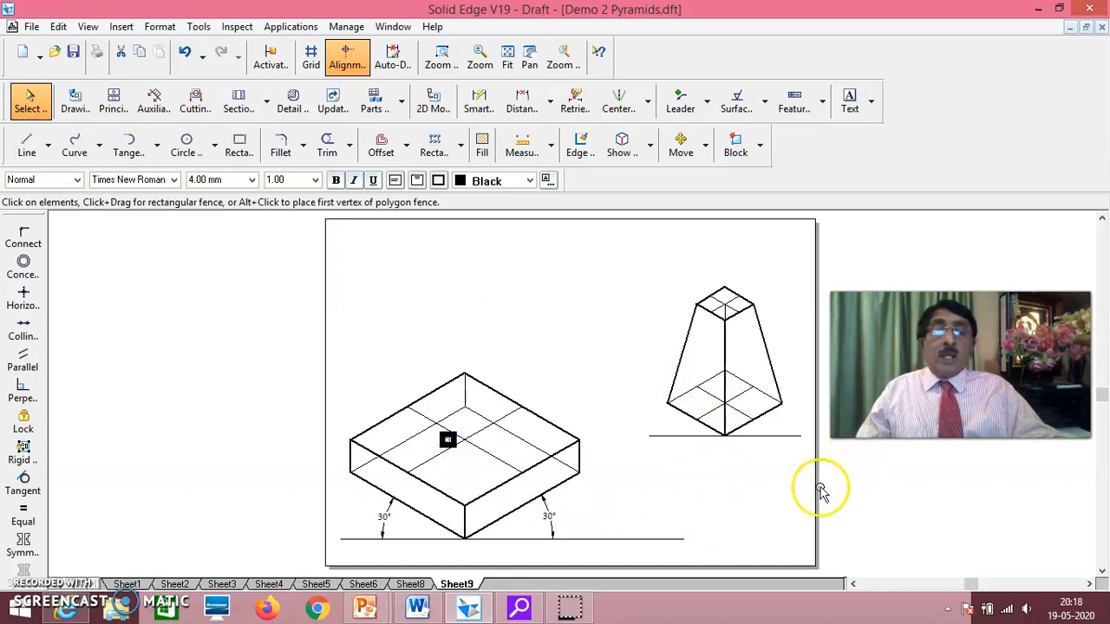
pyautogui.click(775, 488)
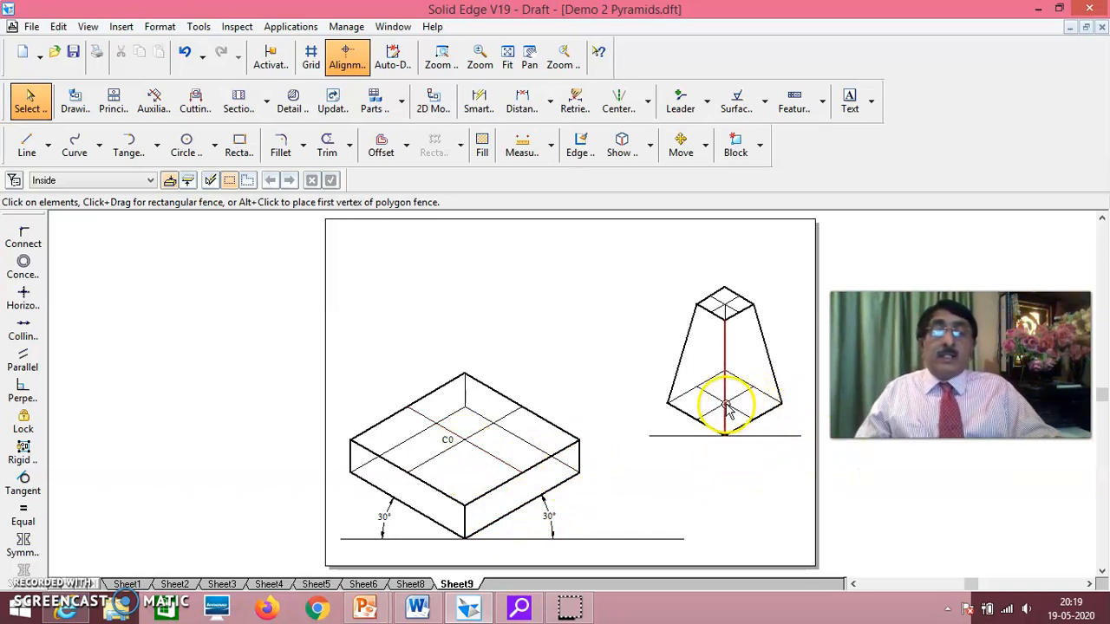
# Step: Add the text label C1 and place it beside the centre point of the frustum's base
pyautogui.click(851, 102)
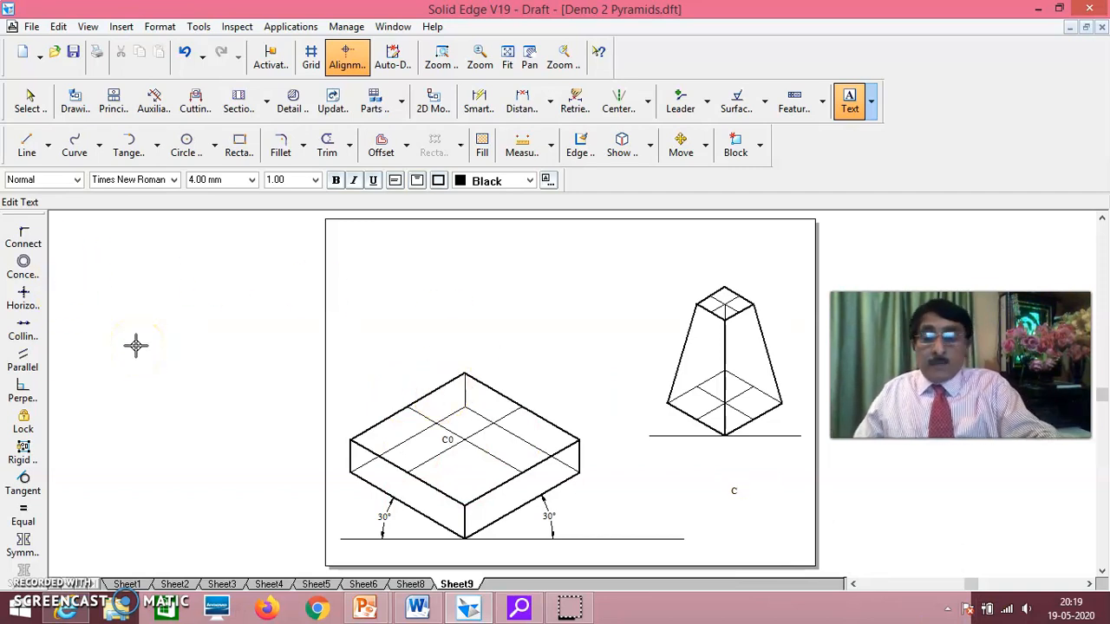
pyautogui.click(29, 100)
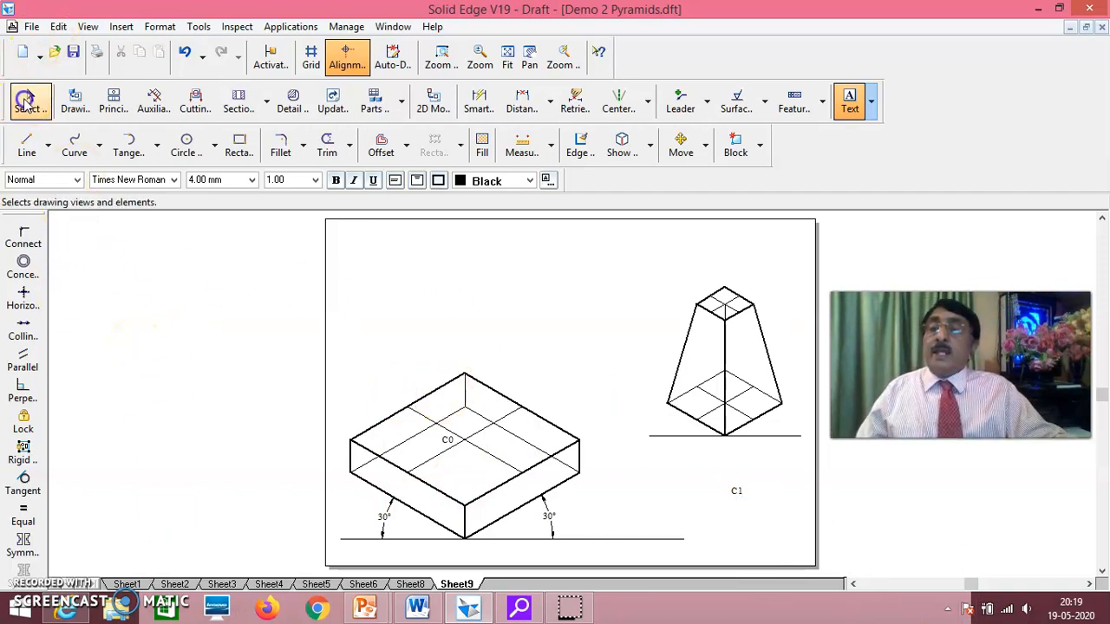
pyautogui.click(736, 491)
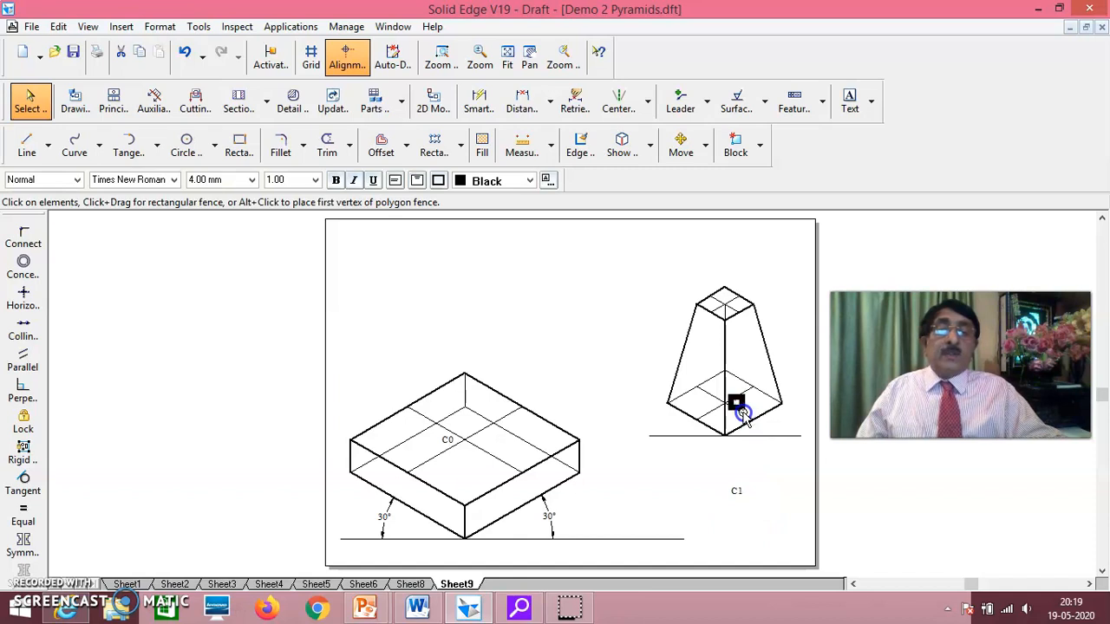
pyautogui.moveTo(744, 415); pyautogui.dragTo(744, 415)
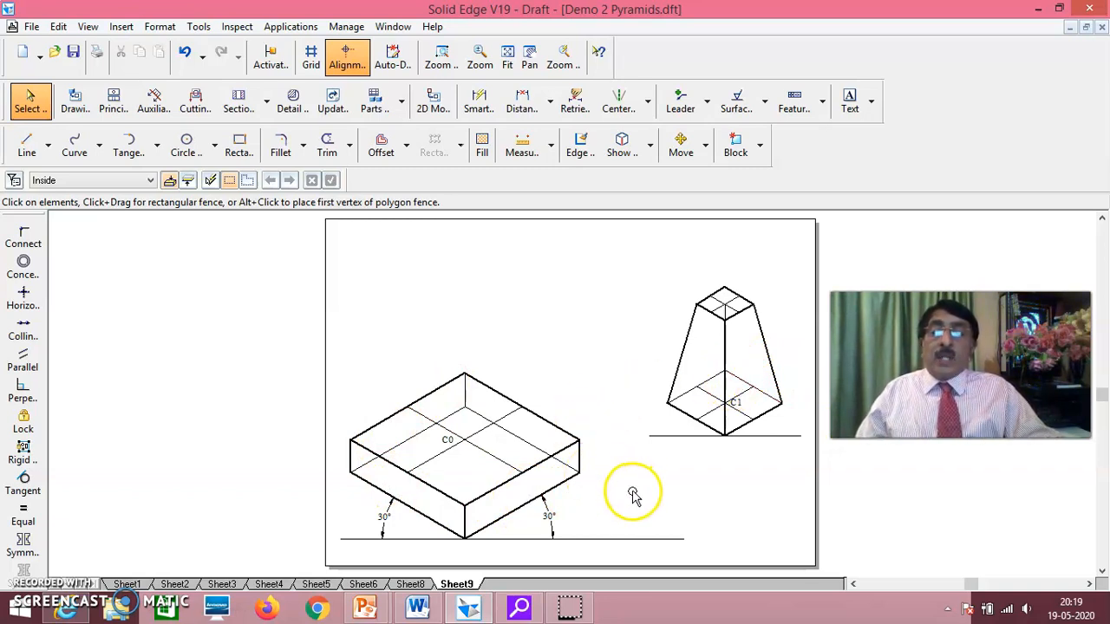
# Step: Move the whole frustum with its label and base line from base centre C1 onto the slab's top-face centre C0
pyautogui.click(681, 146)
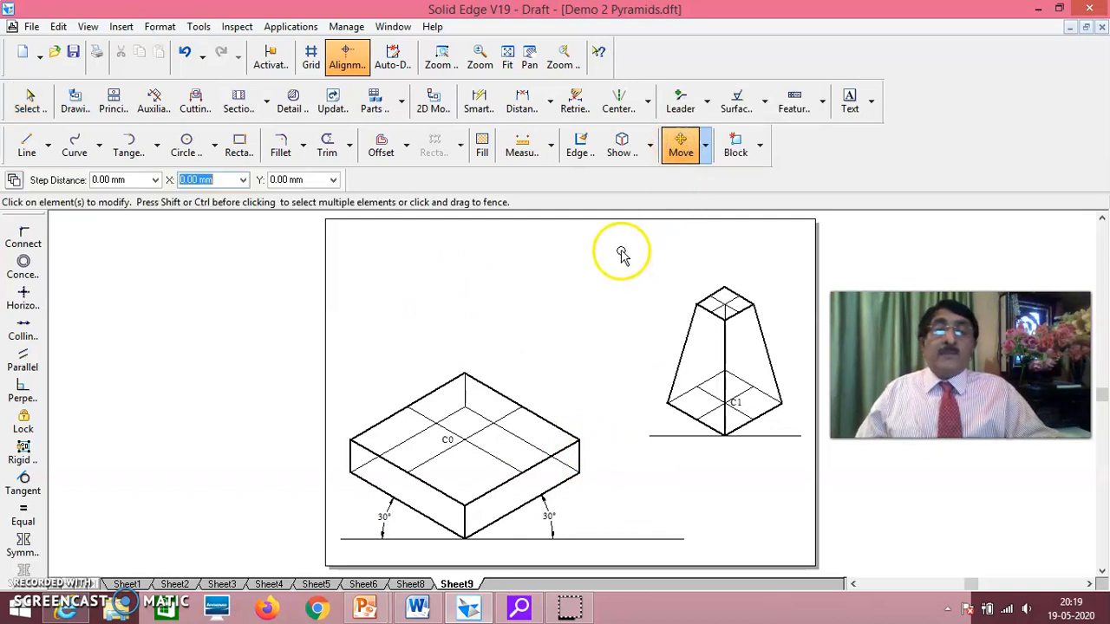
pyautogui.moveTo(613, 251); pyautogui.dragTo(807, 454)
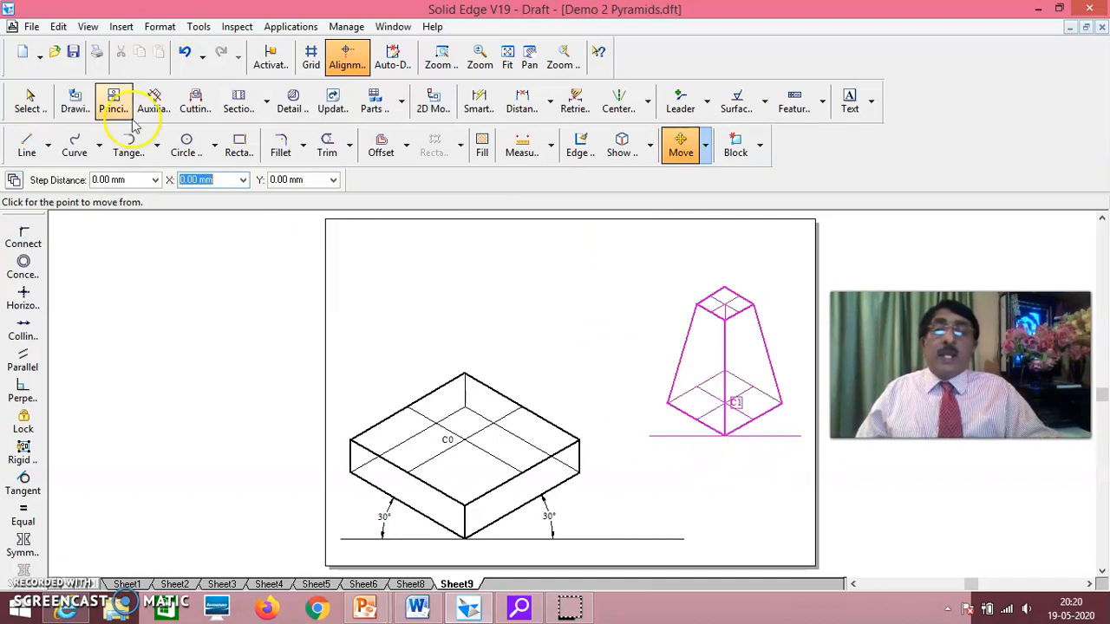
pyautogui.click(14, 181)
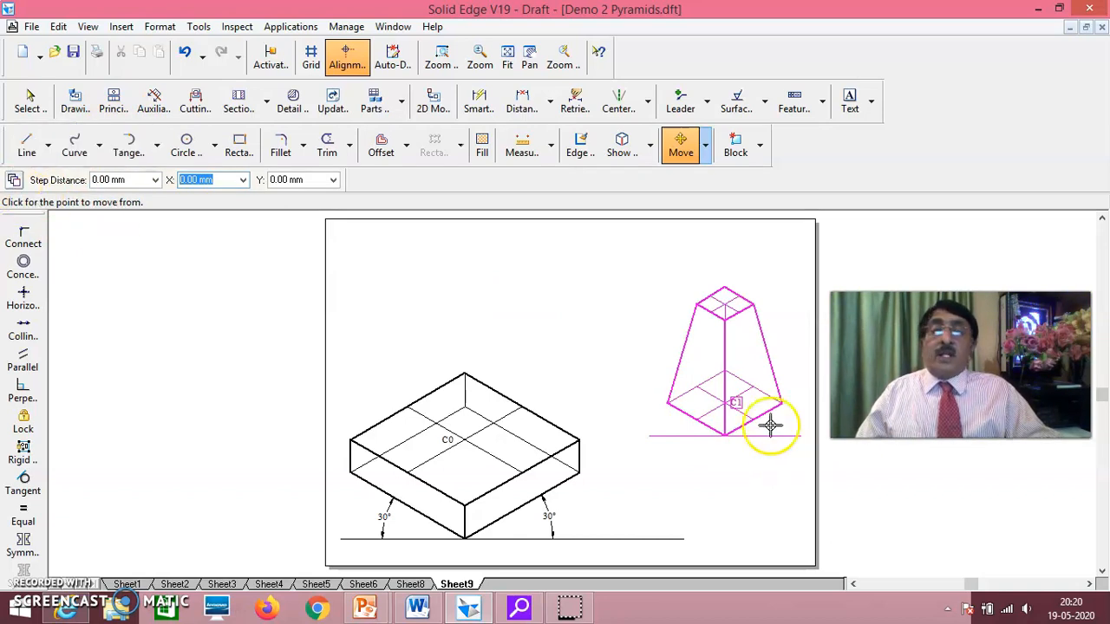
pyautogui.click(725, 402)
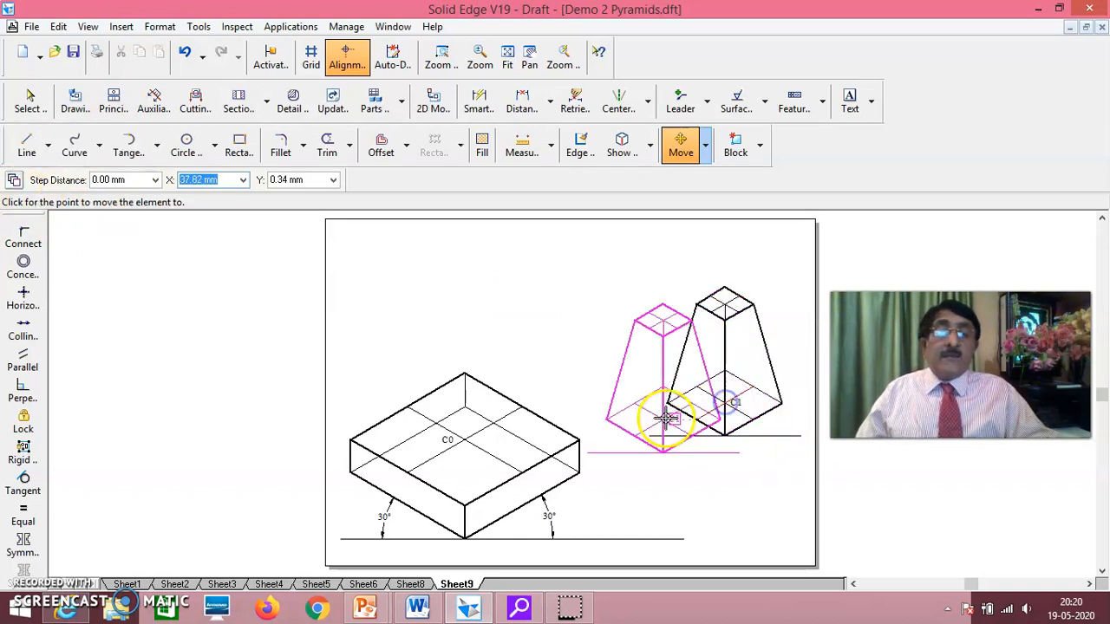
pyautogui.click(465, 439)
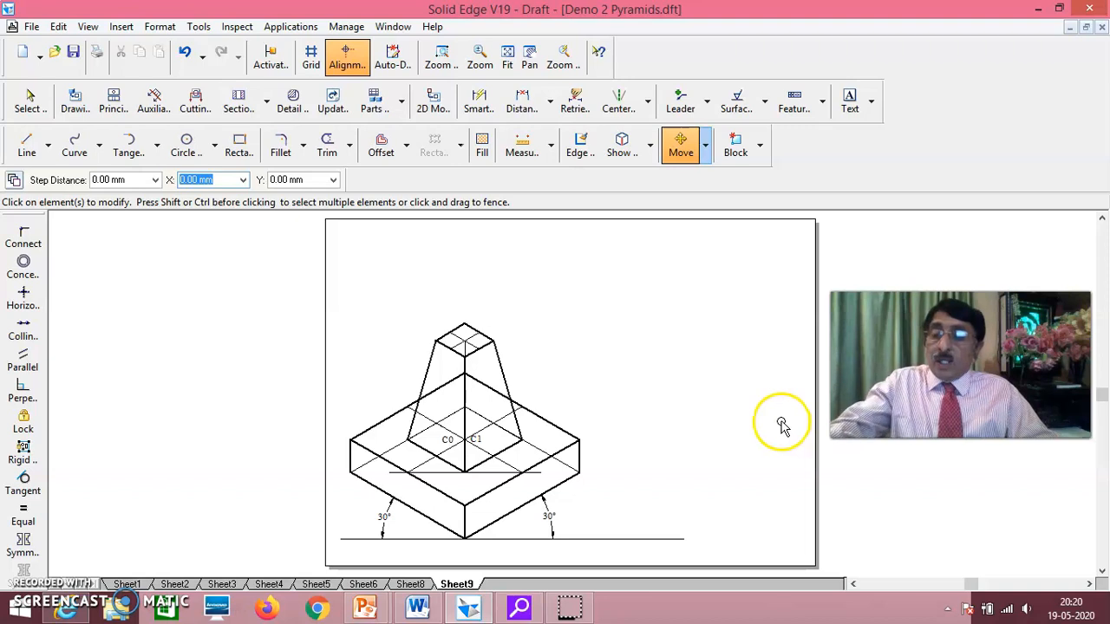
pyautogui.press('Escape')
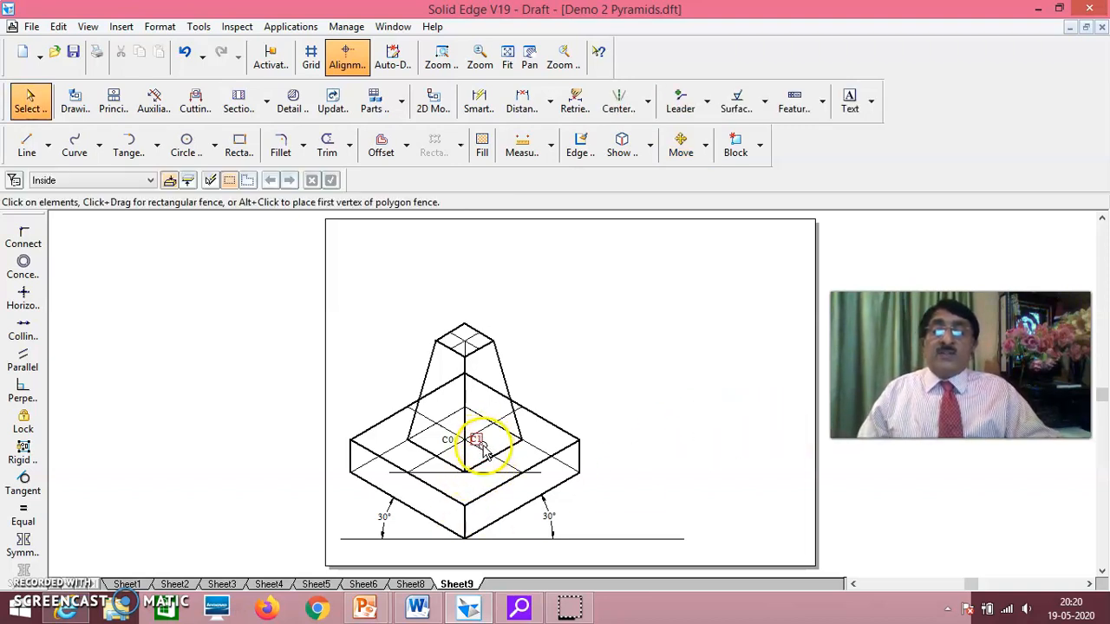
# Step: Delete the C1 and C0 labels and the horizontal reference line under the frustum
pyautogui.click(478, 441)
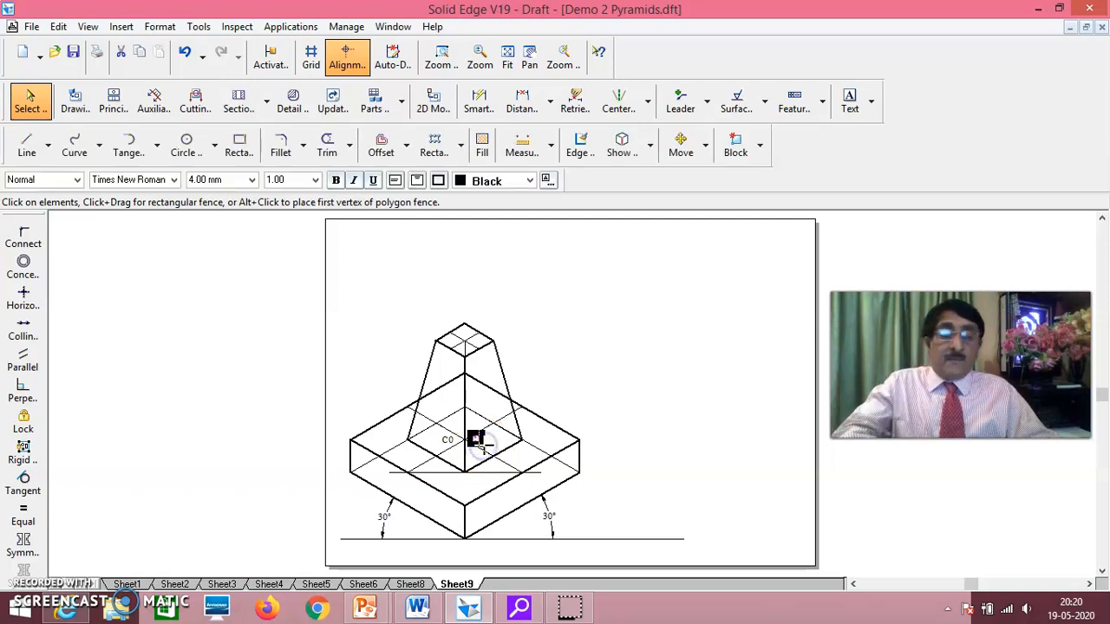
pyautogui.press('Delete')
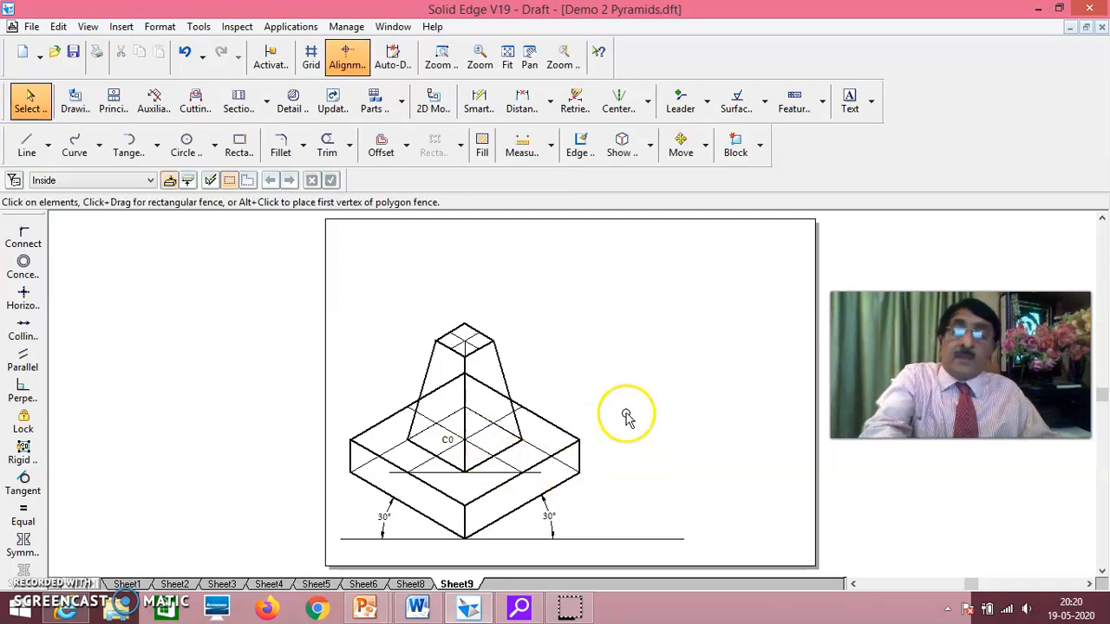
pyautogui.click(449, 443)
pyautogui.press('Delete')
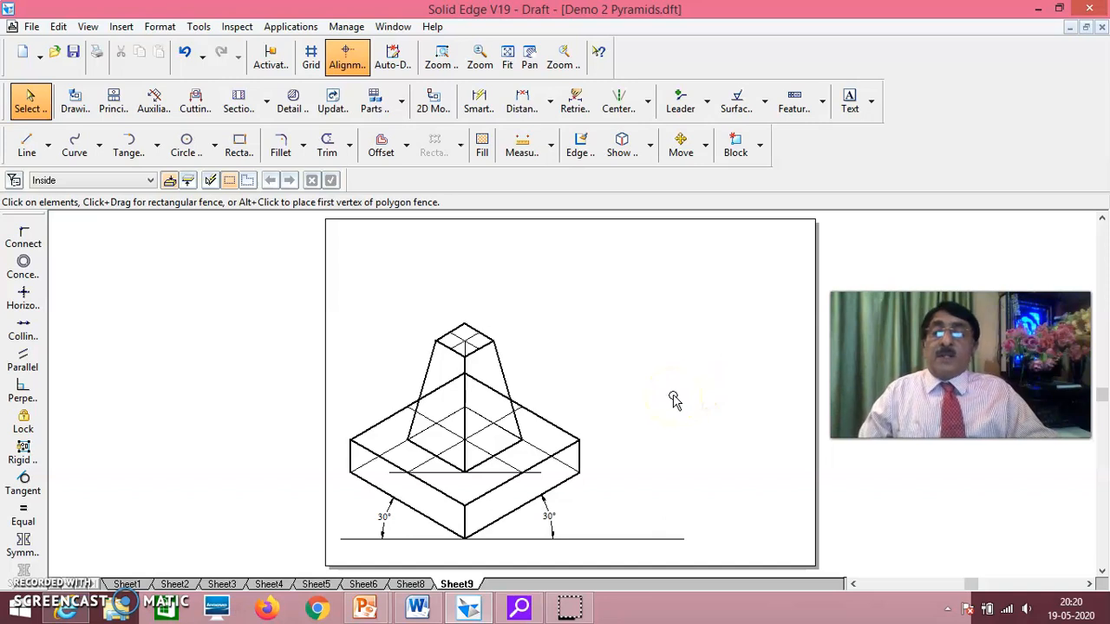
pyautogui.click(496, 475)
pyautogui.press('Delete')
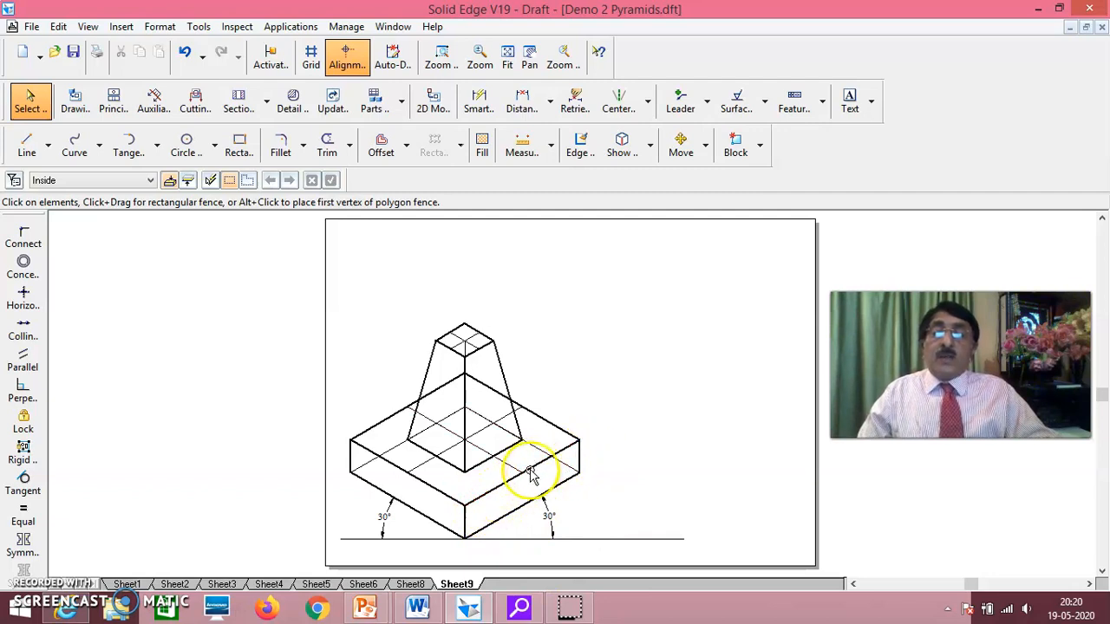
pyautogui.click(390, 468)
pyautogui.click(424, 456)
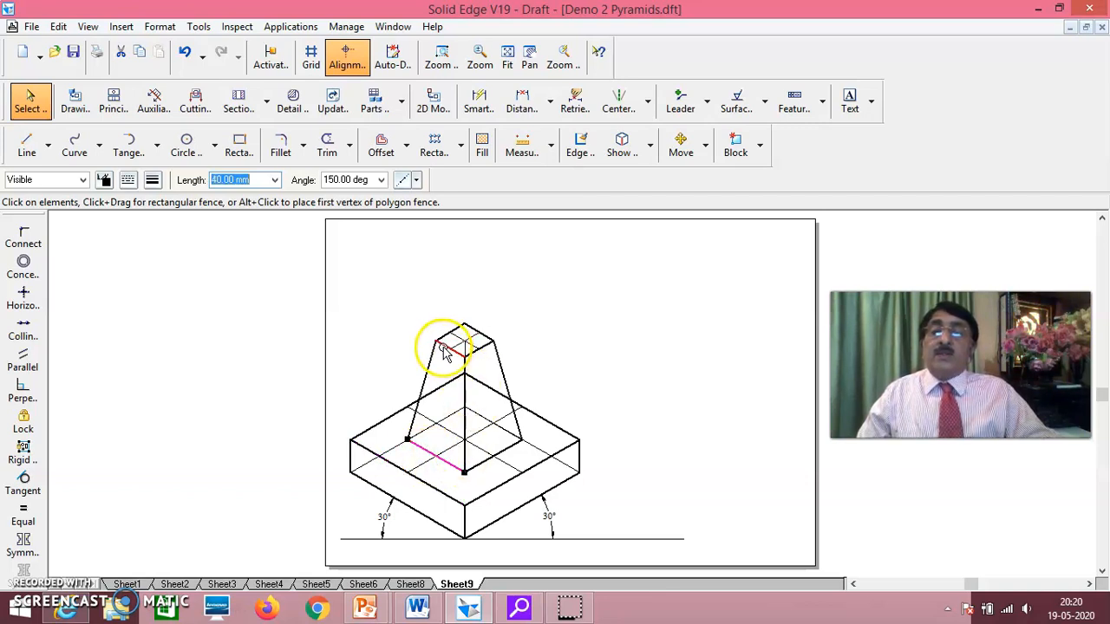
pyautogui.click(681, 351)
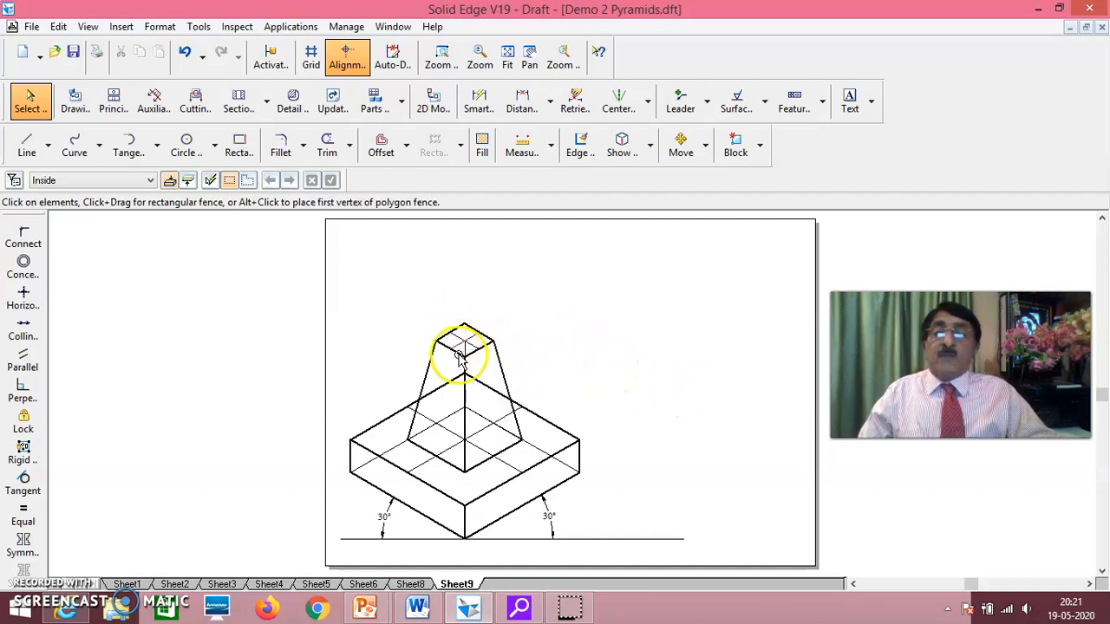
pyautogui.click(482, 333)
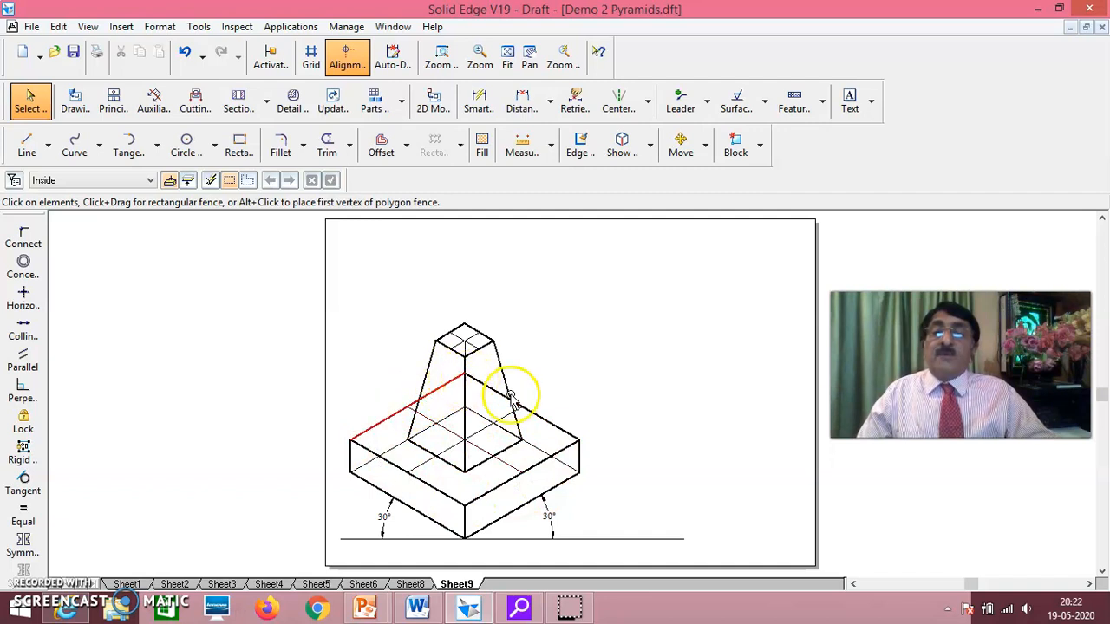
# Step: Split the slab's two rear top edges at the points where the frustum's outer slanting edges cross them
pyautogui.click(350, 147)
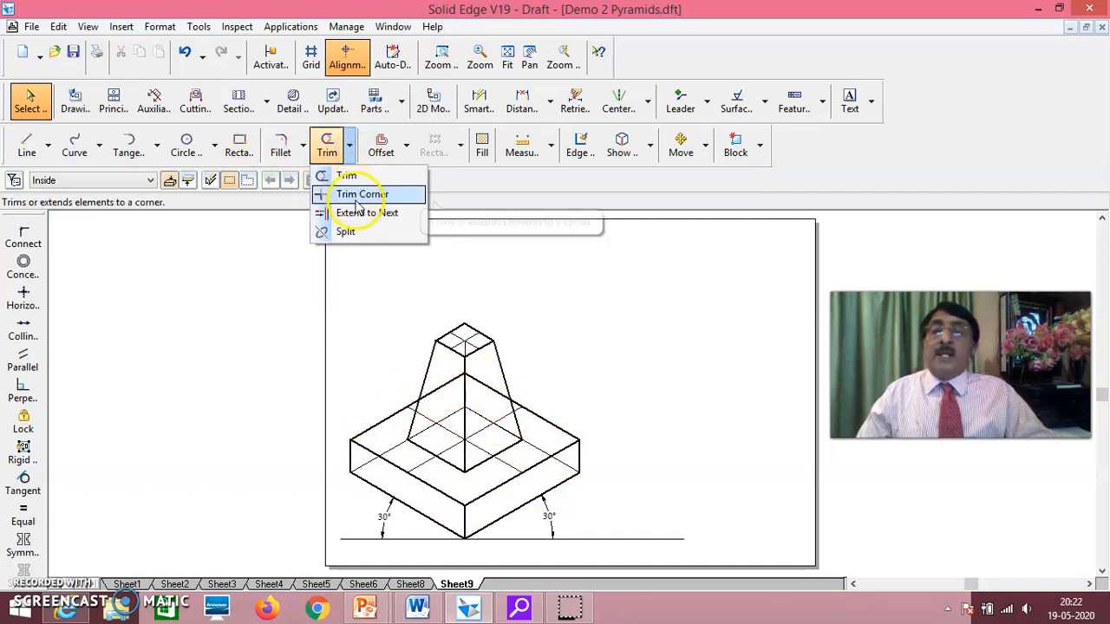
pyautogui.click(356, 232)
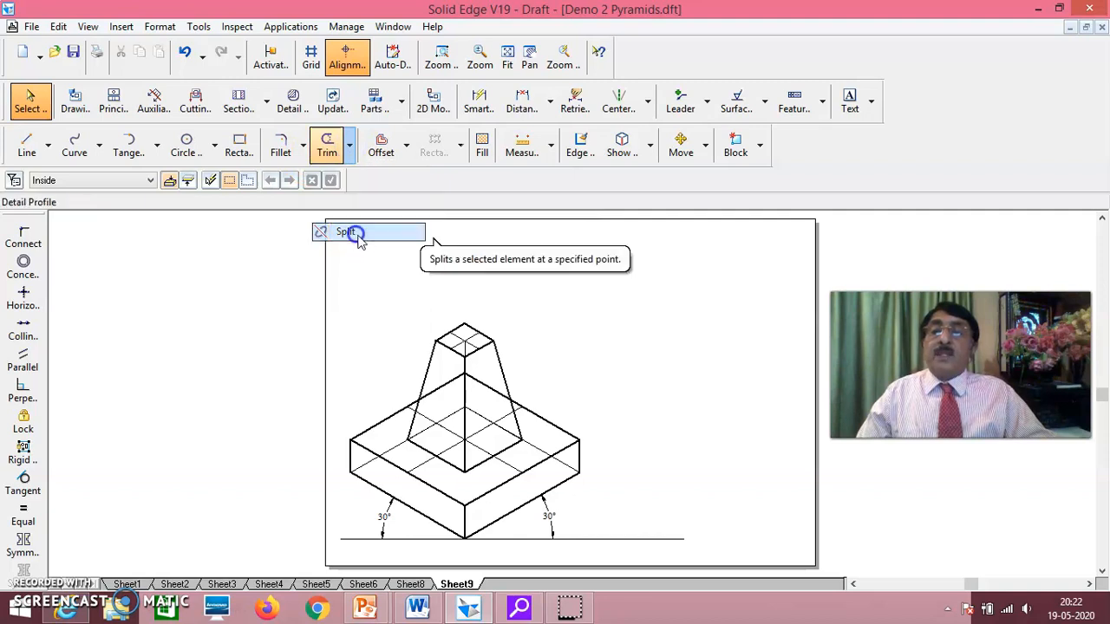
pyautogui.click(442, 390)
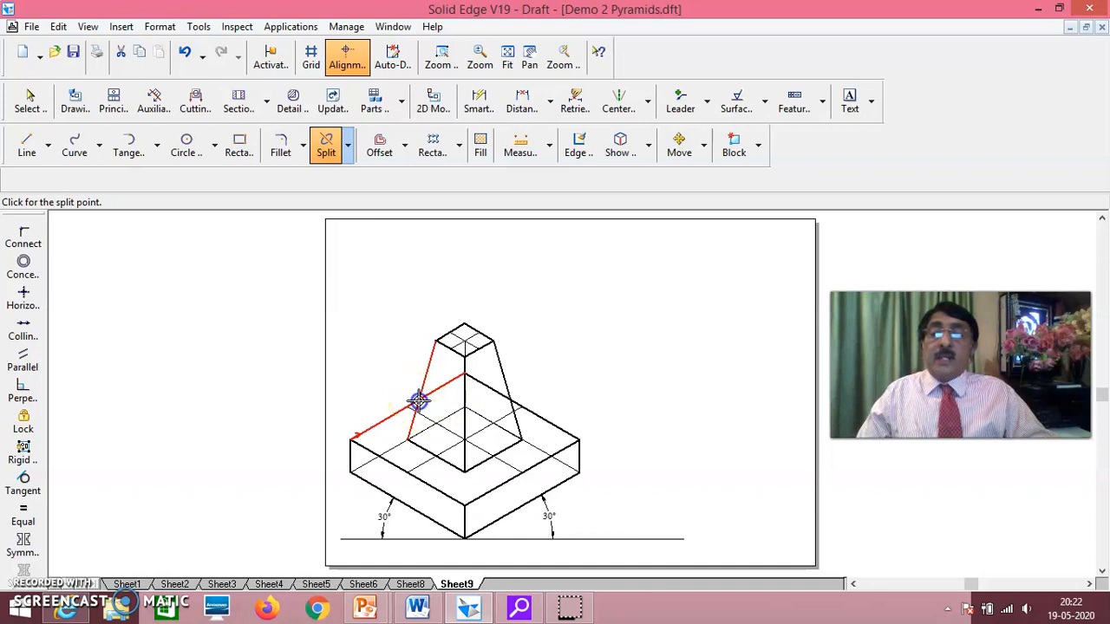
pyautogui.click(417, 401)
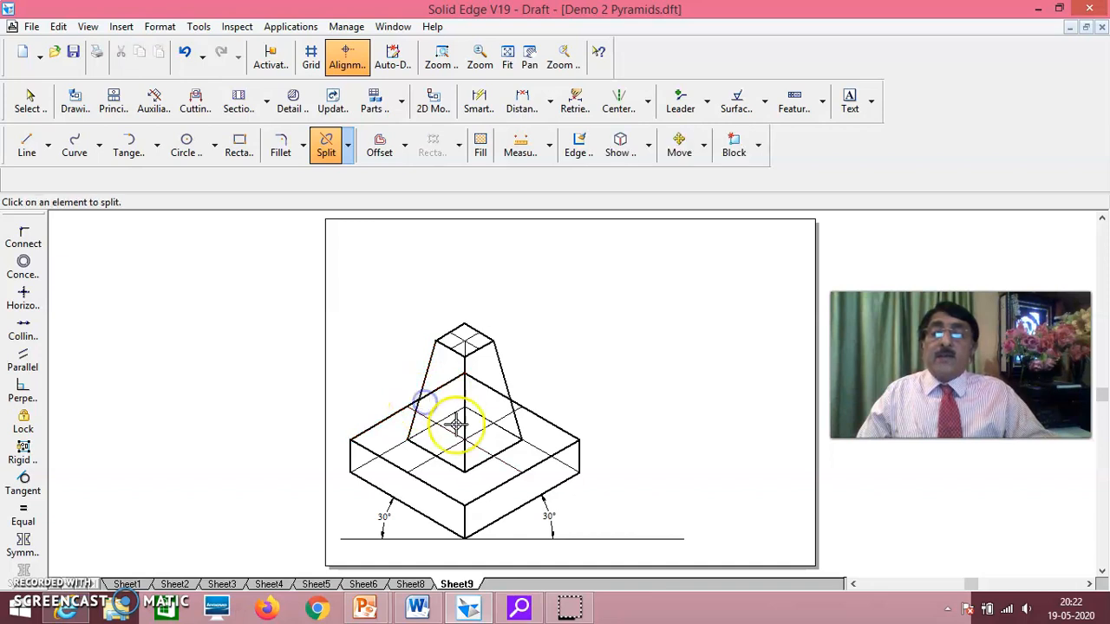
pyautogui.click(490, 392)
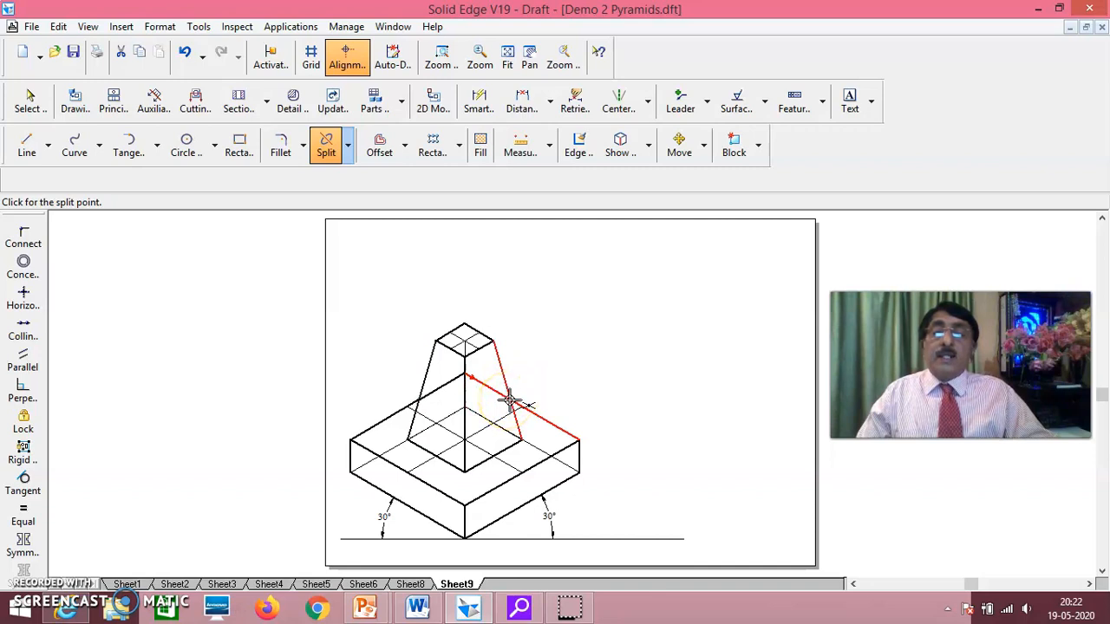
pyautogui.click(511, 400)
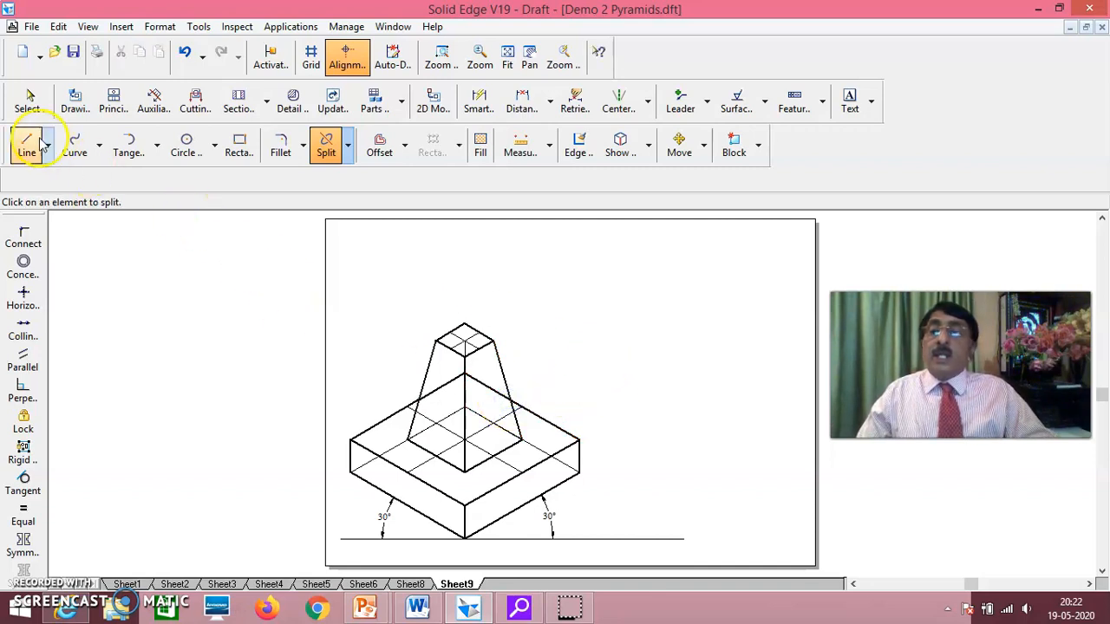
# Step: Give the two rear top slab edge segments hidden behind the frustum a thinner line width
pyautogui.click(26, 100)
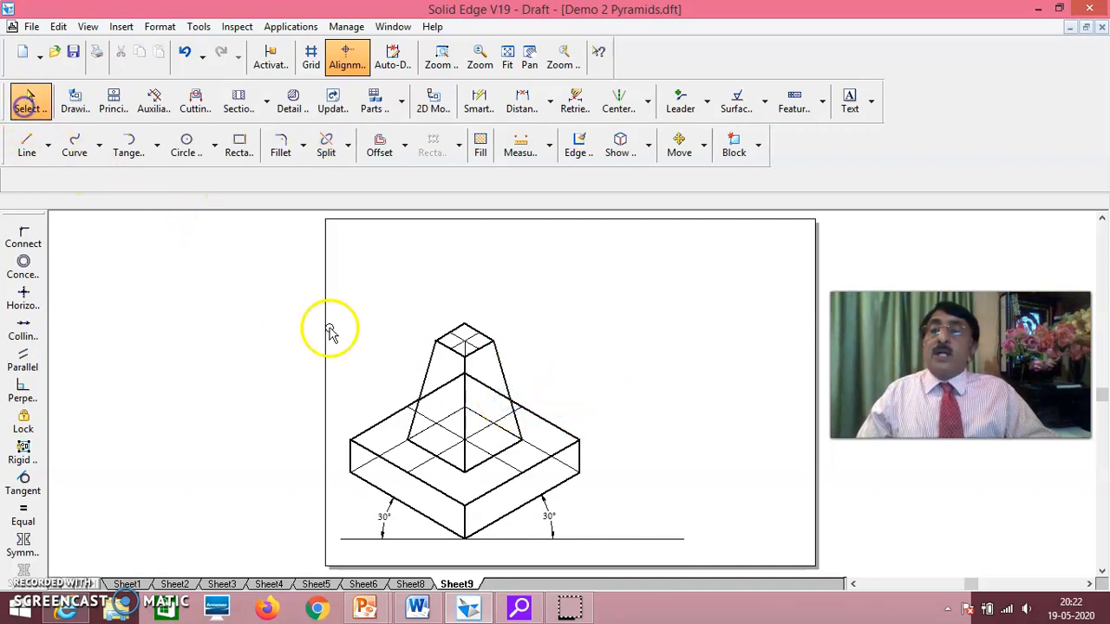
pyautogui.click(441, 392)
pyautogui.click(515, 402)
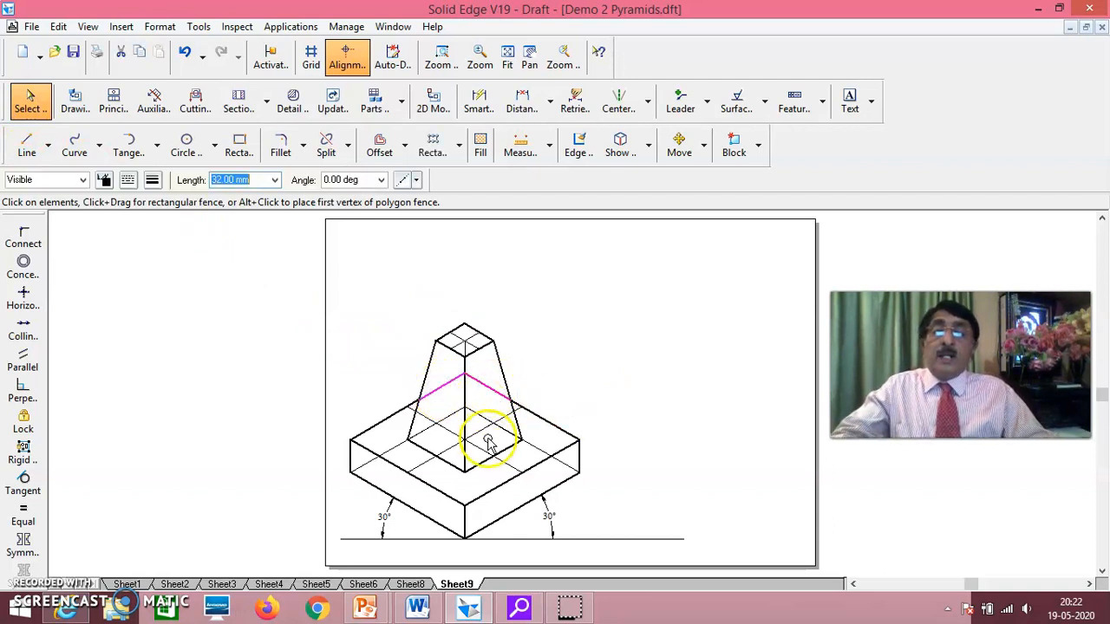
pyautogui.click(151, 180)
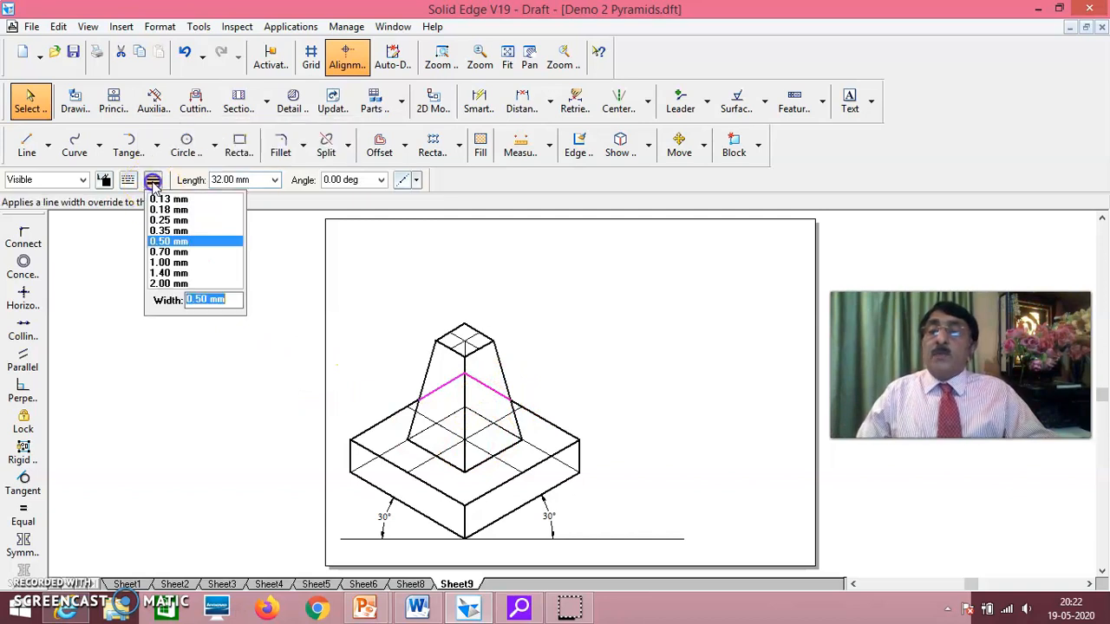
pyautogui.click(174, 240)
pyautogui.click(683, 323)
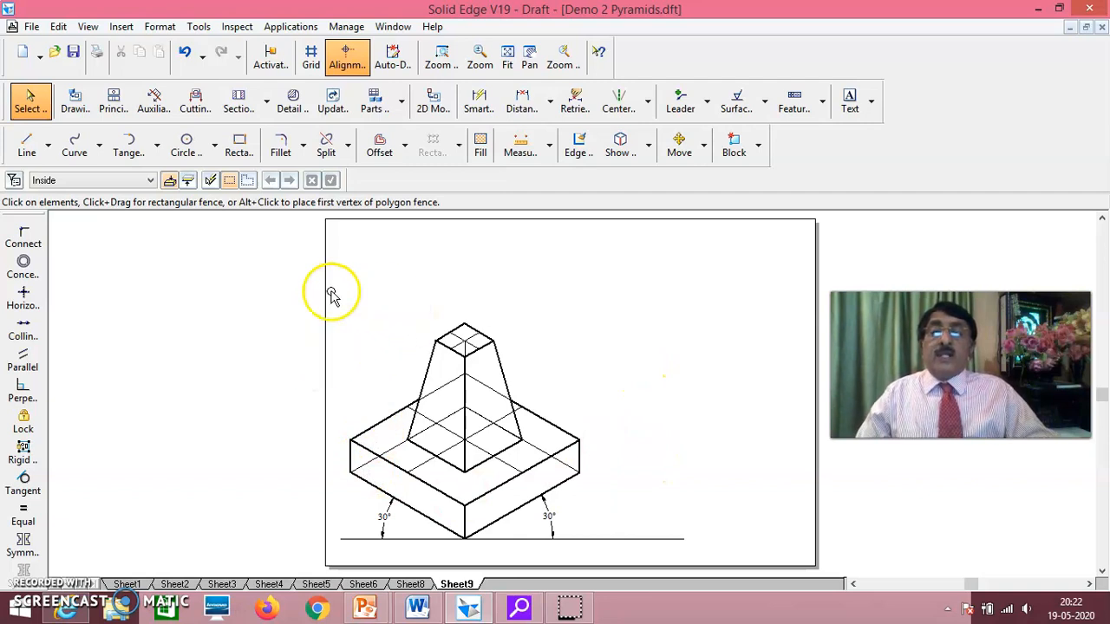
# Step: Copy the whole frustum-and-slab figure about 160.5 mm horizontally to the right, using the slab's lowest corner as base point
pyautogui.click(678, 148)
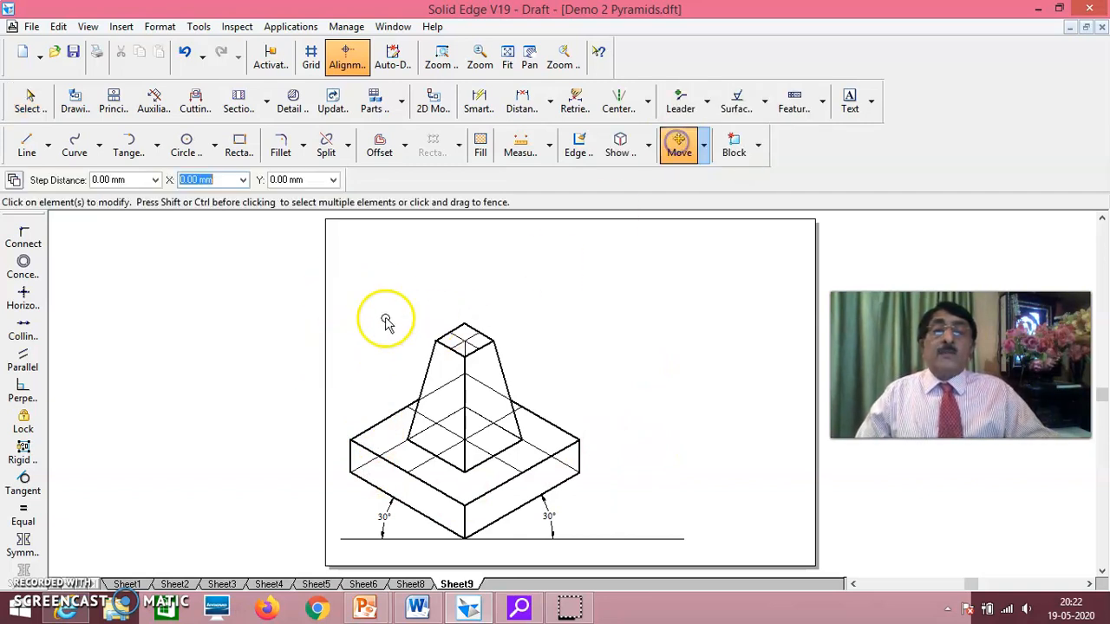
pyautogui.moveTo(335, 254)
pyautogui.mouseDown()
pyautogui.moveTo(346, 543)
pyautogui.moveTo(483, 565)
pyautogui.moveTo(640, 552)
pyautogui.mouseUp()
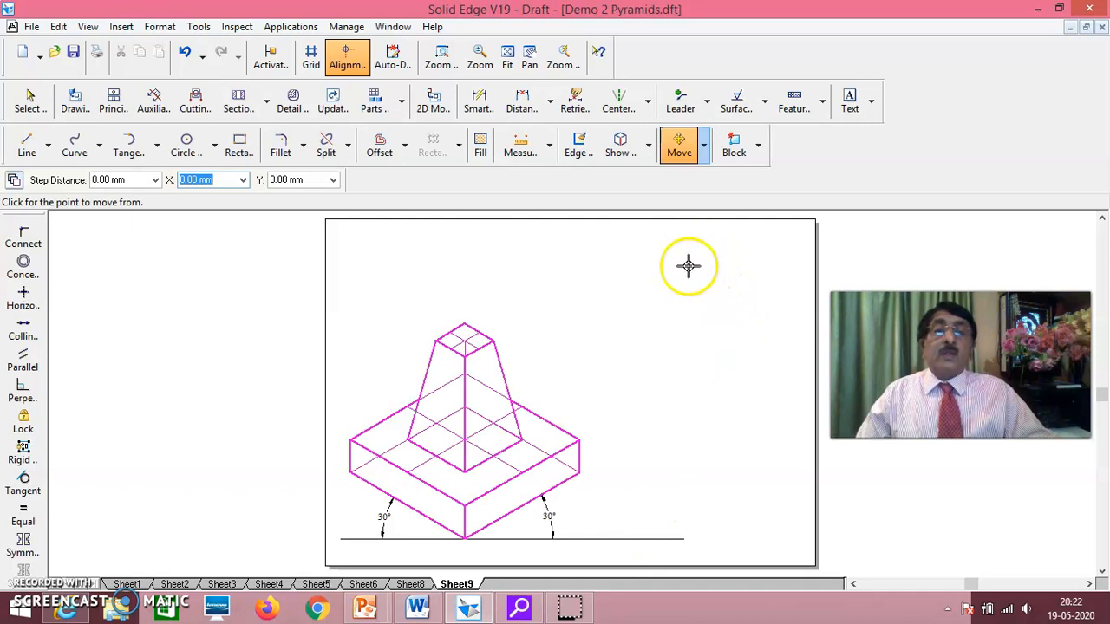
pyautogui.click(13, 182)
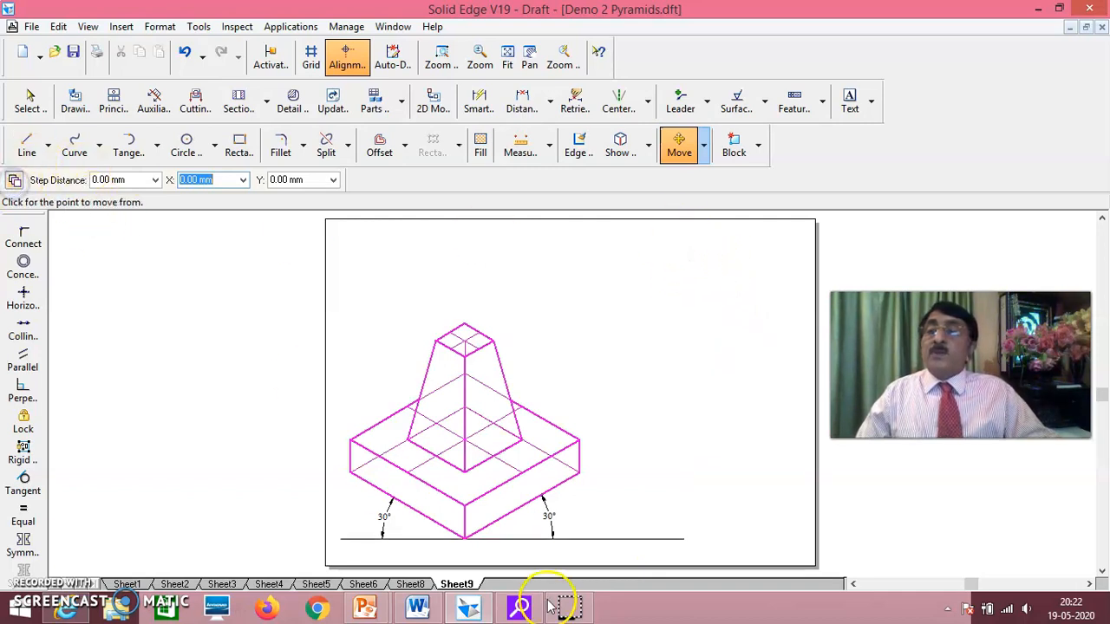
pyautogui.click(465, 539)
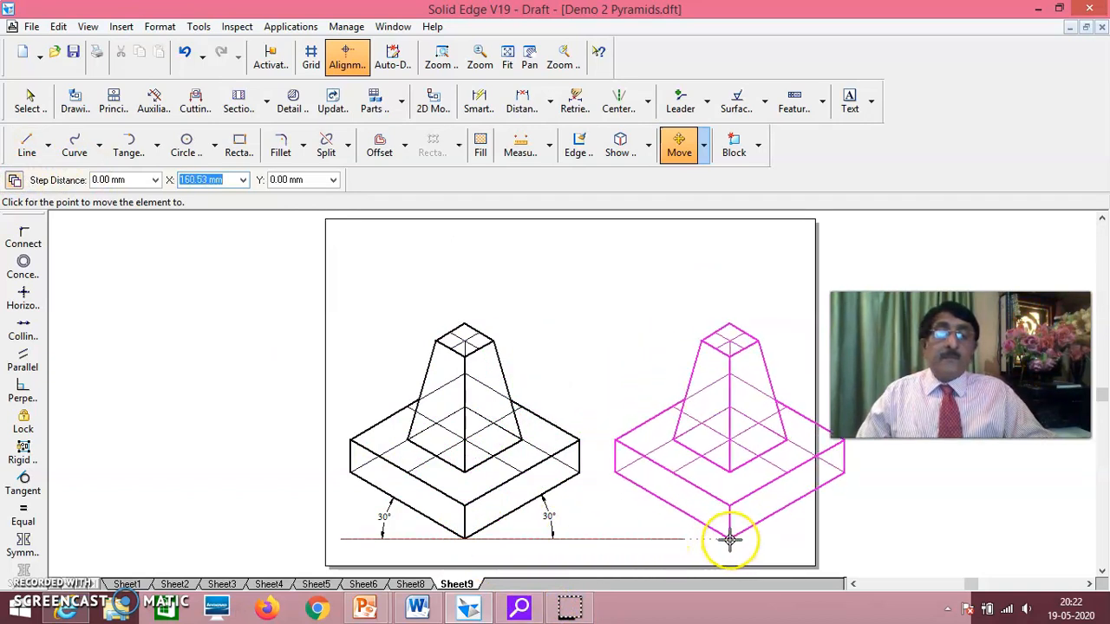
pyautogui.click(729, 539)
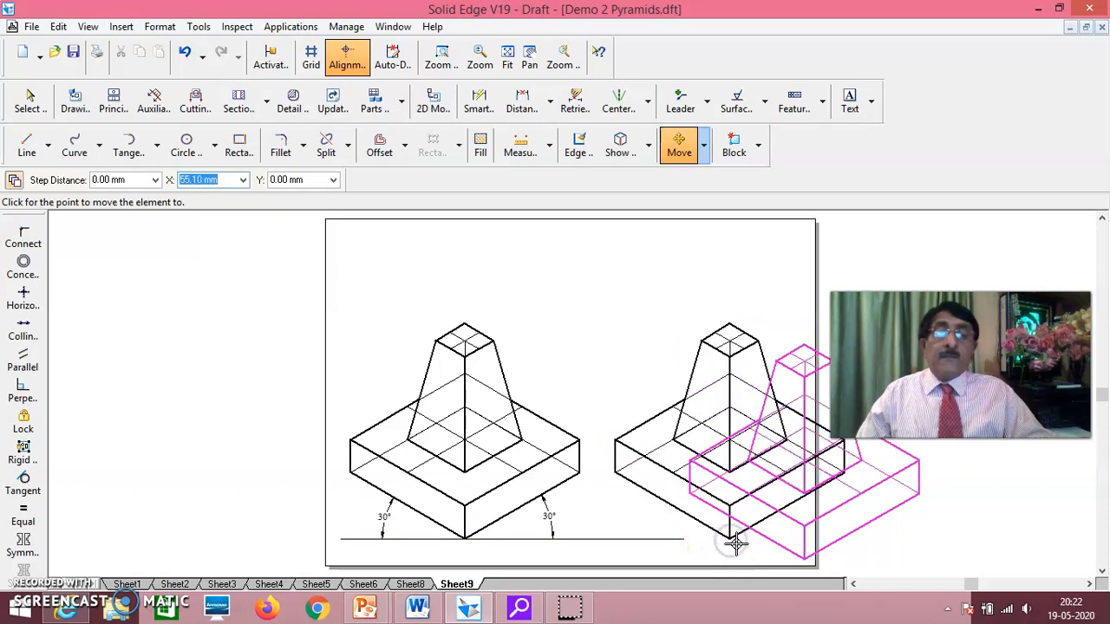
pyautogui.press('Escape')
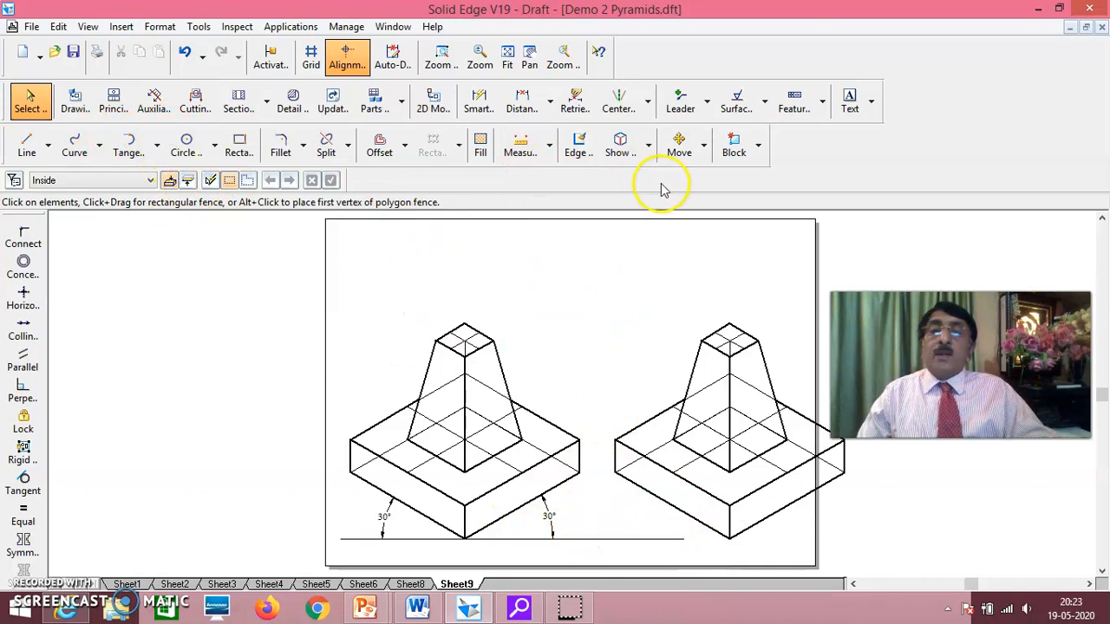
# Step: Scale the copied figure by a factor of 0.816 about its slab's lowest corner
pyautogui.click(704, 152)
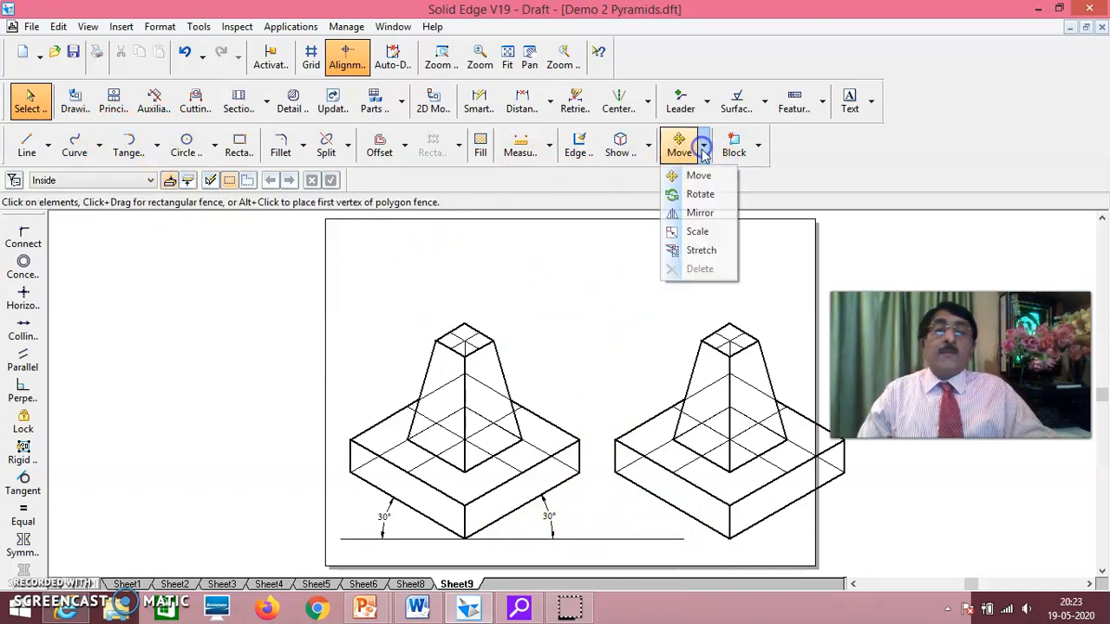
pyautogui.click(698, 232)
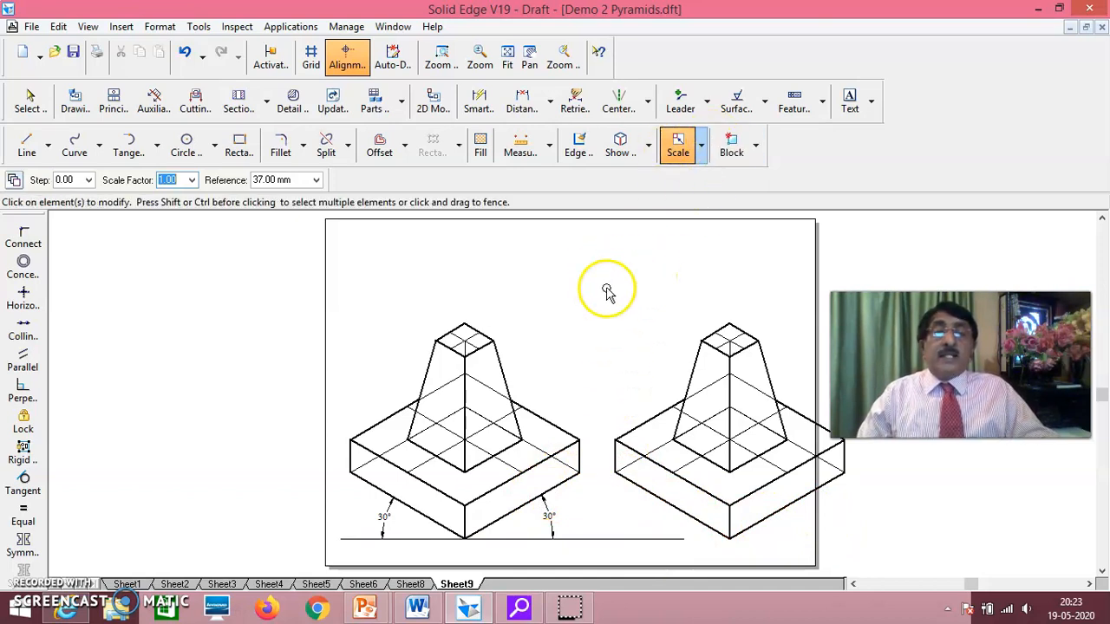
pyautogui.moveTo(609, 416); pyautogui.dragTo(886, 550)
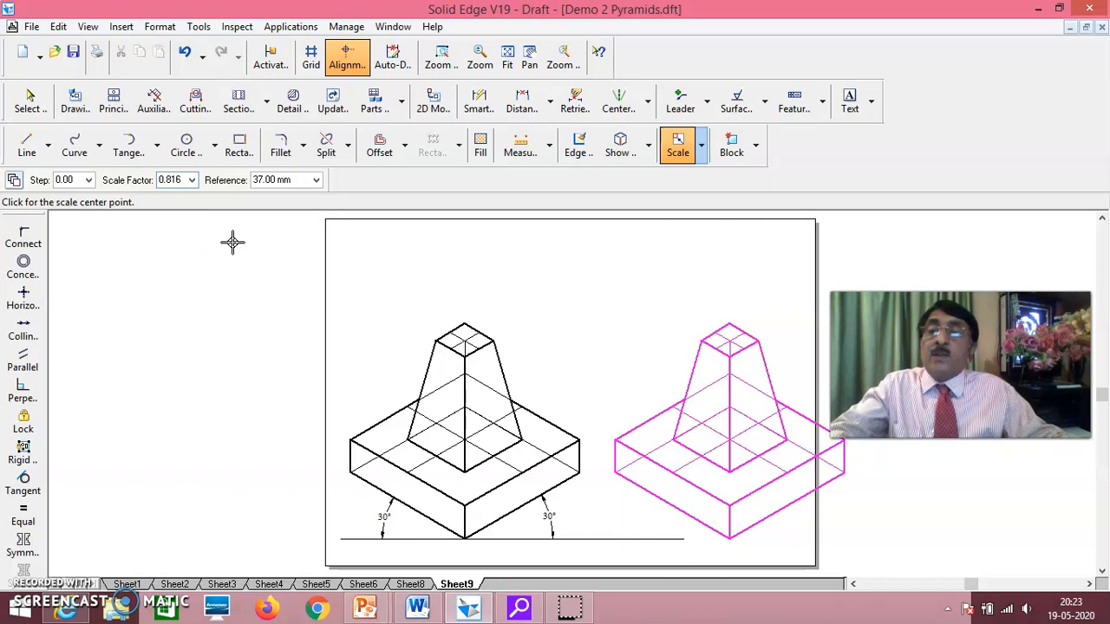
pyautogui.press('Return')
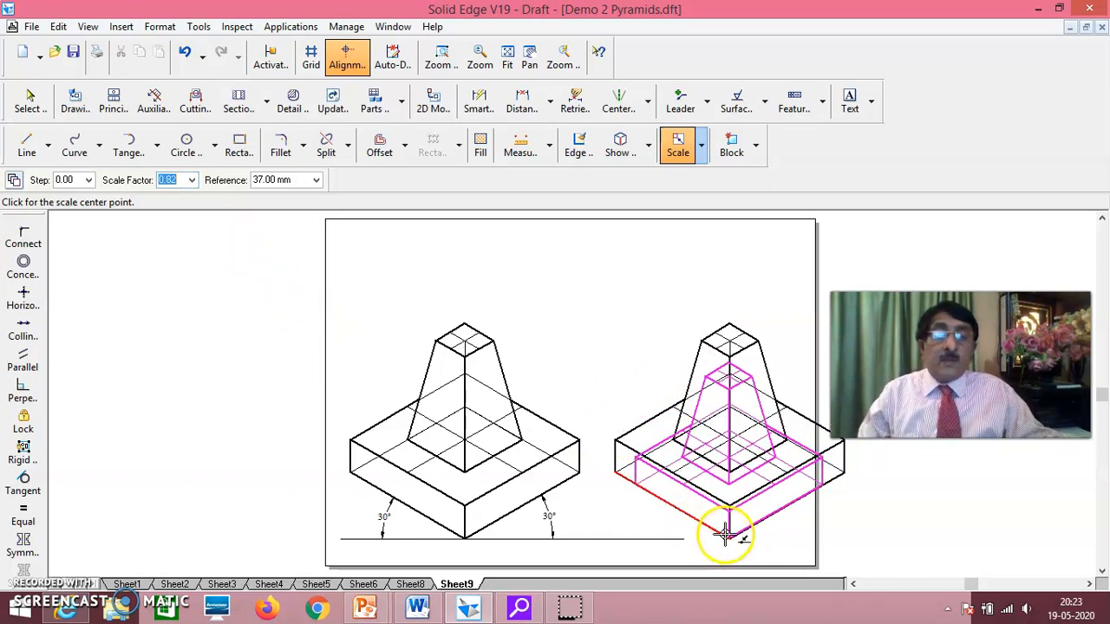
pyautogui.click(729, 538)
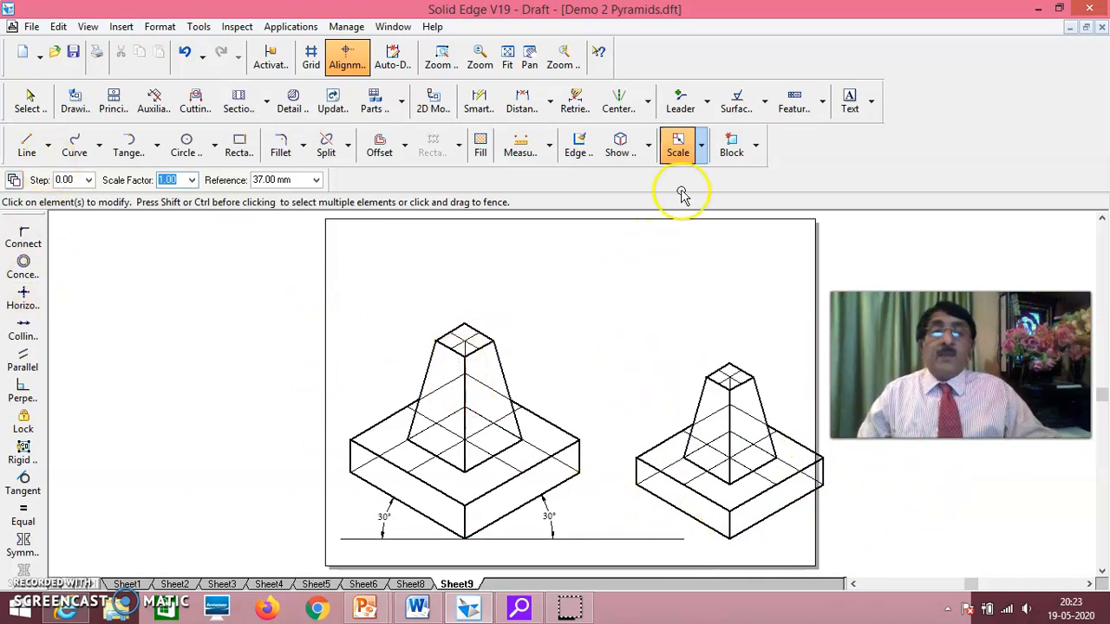
# Step: Try to move the reduced figure higher on the sheet by its slab's lowest corner, and undo the placement
pyautogui.click(702, 151)
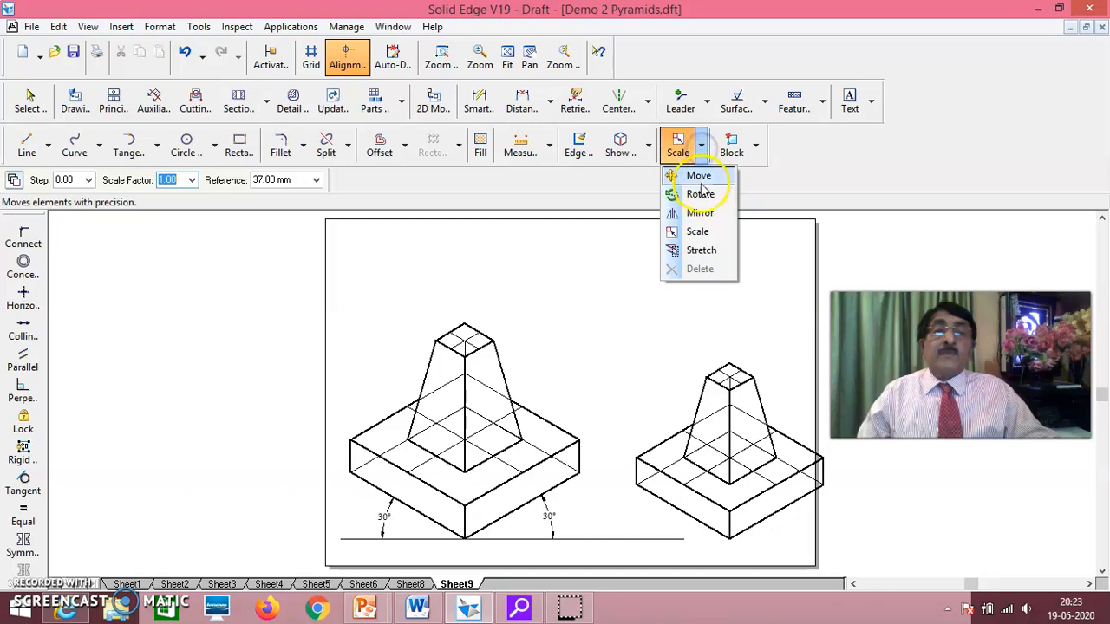
pyautogui.click(700, 174)
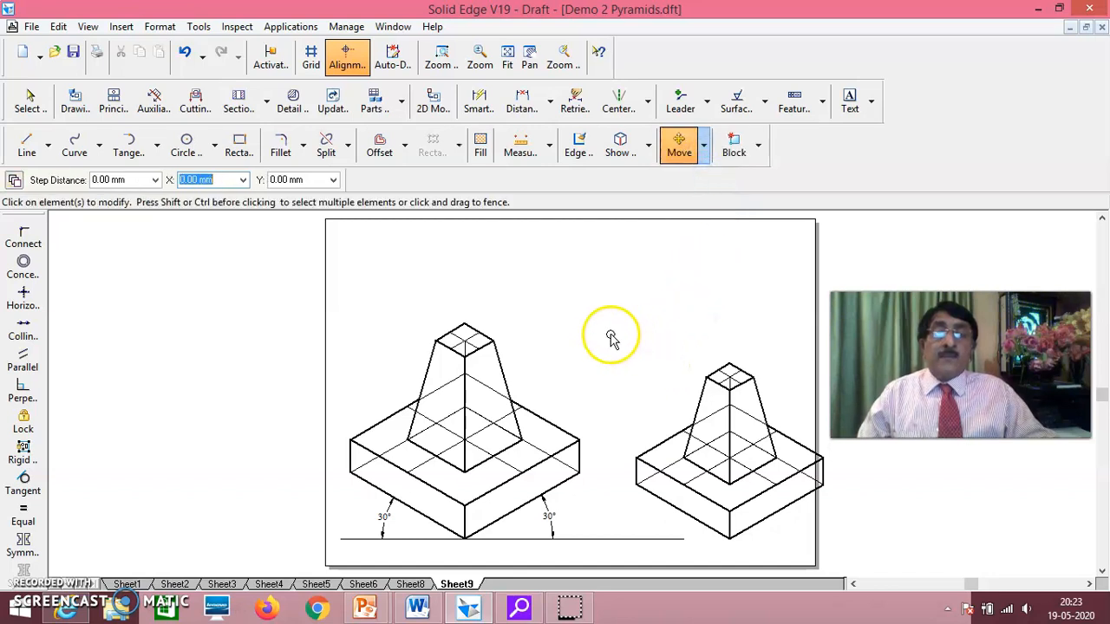
pyautogui.moveTo(610, 335); pyautogui.dragTo(869, 547)
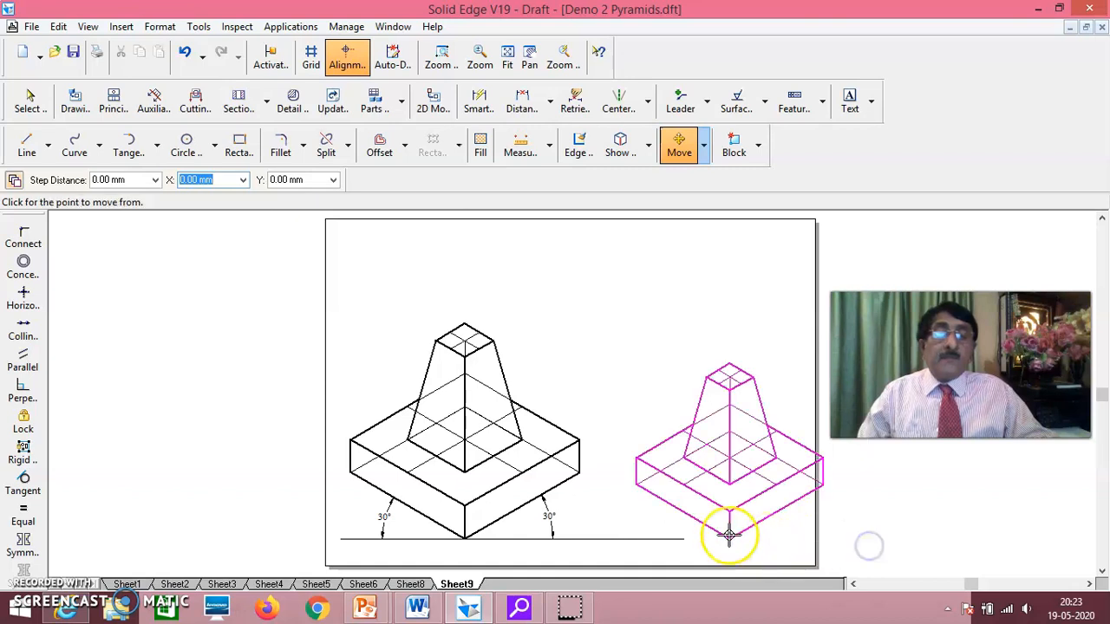
pyautogui.click(730, 538)
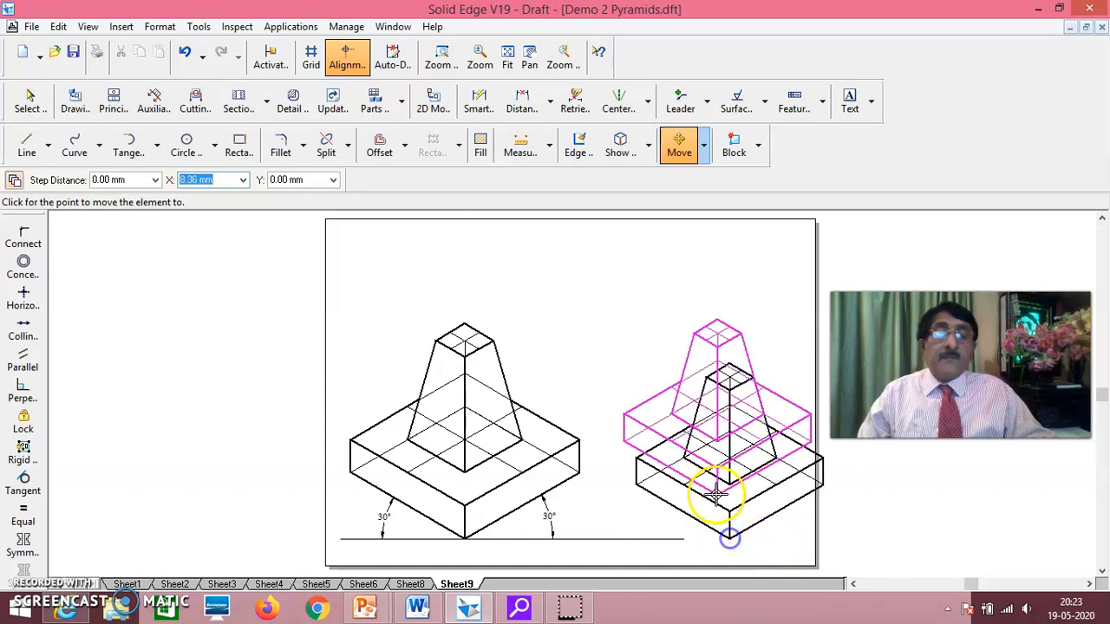
pyautogui.click(698, 420)
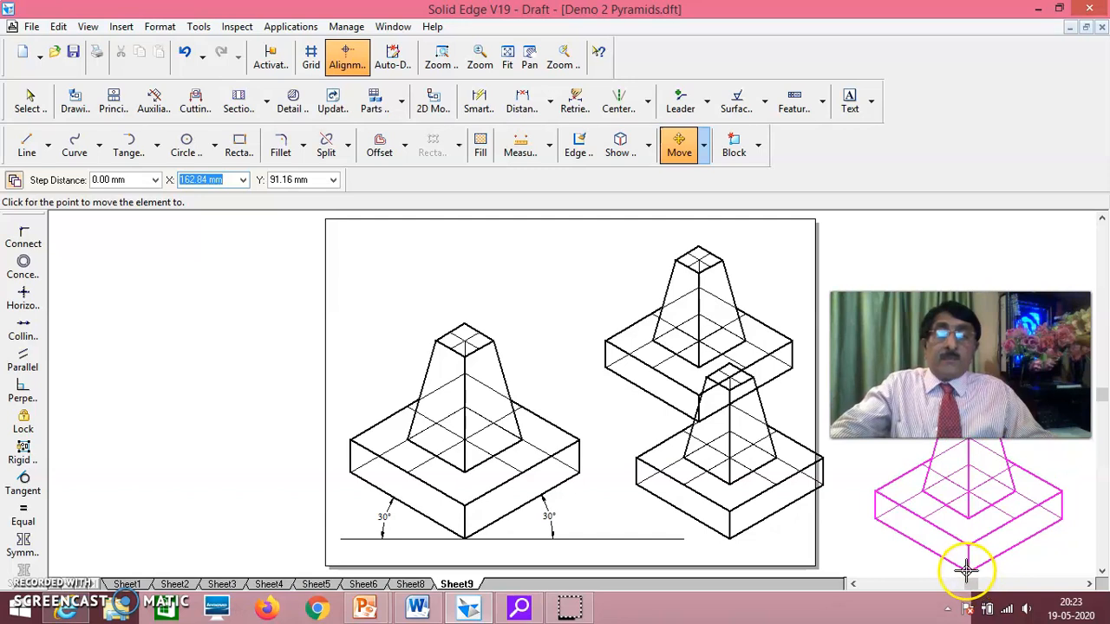
pyautogui.press('Escape')
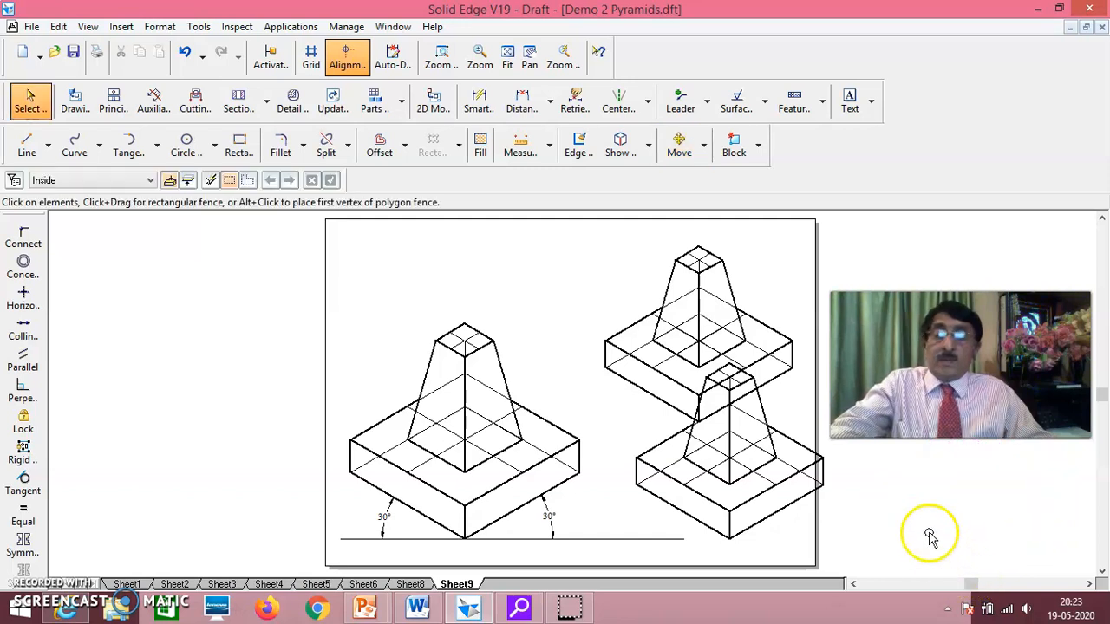
pyautogui.click(185, 52)
# Step: Move the reduced figure, without copying, by its slab's lowest corner to the upper right area inside the sheet
pyautogui.click(679, 143)
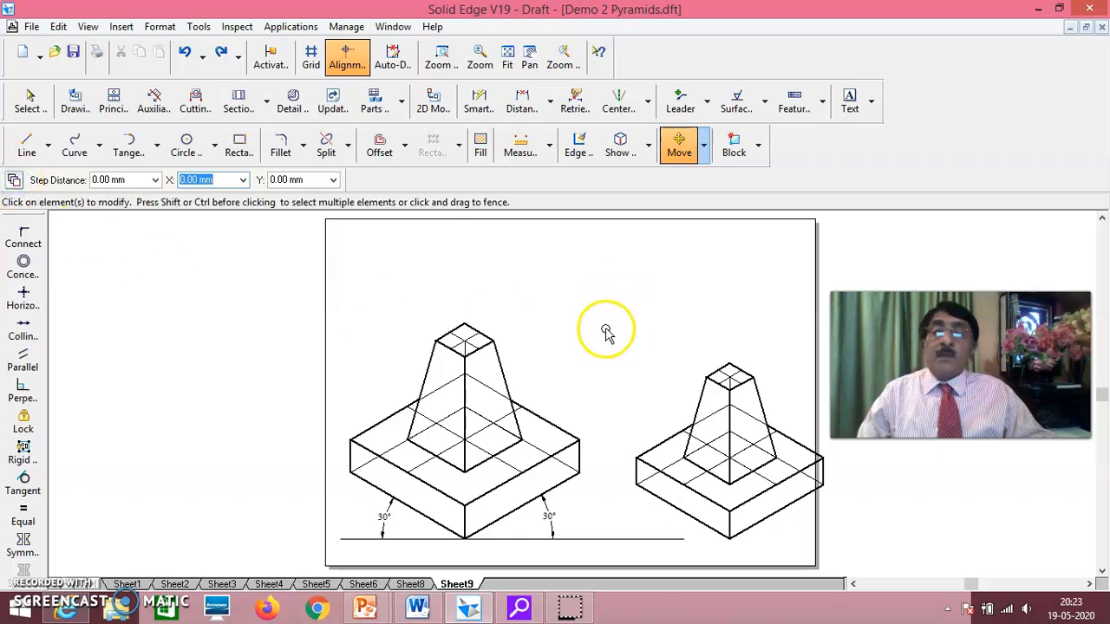
pyautogui.moveTo(605, 330); pyautogui.dragTo(846, 560)
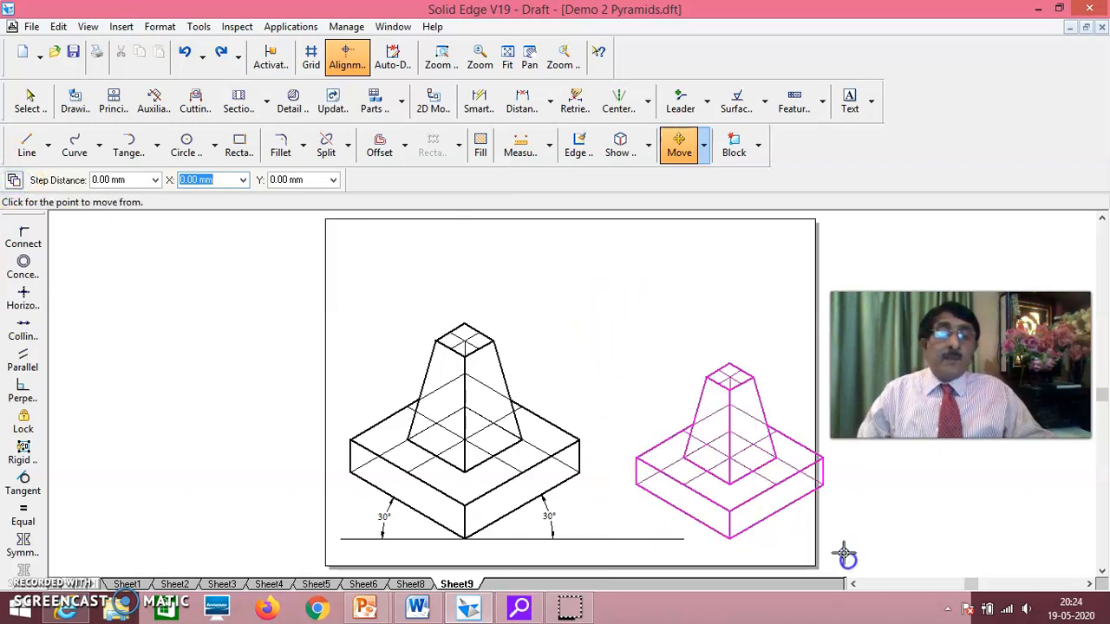
pyautogui.click(730, 535)
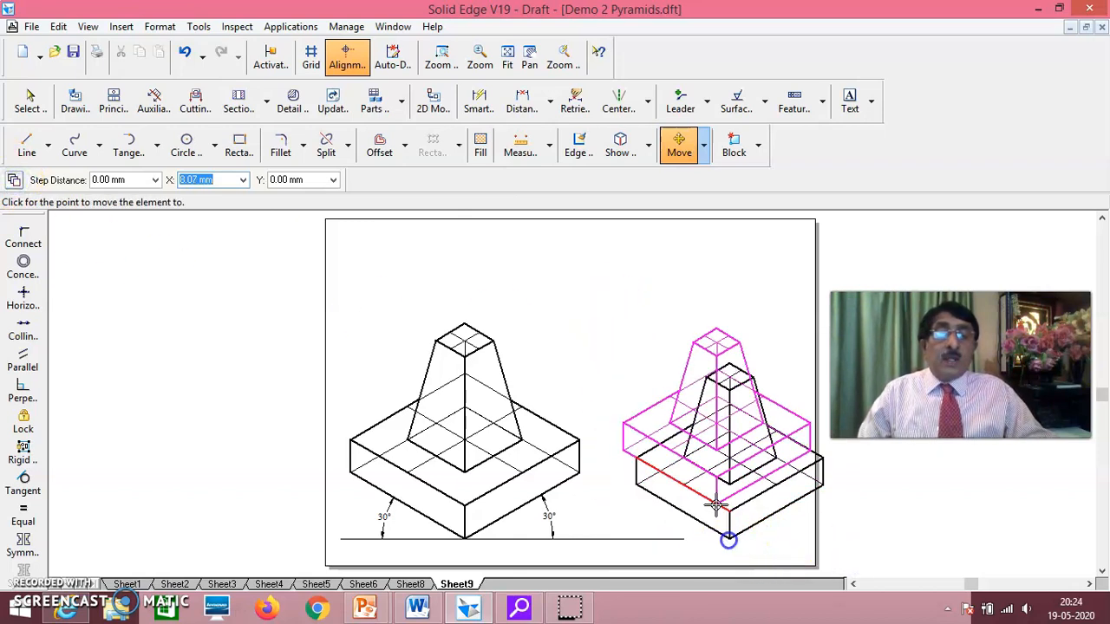
pyautogui.click(701, 428)
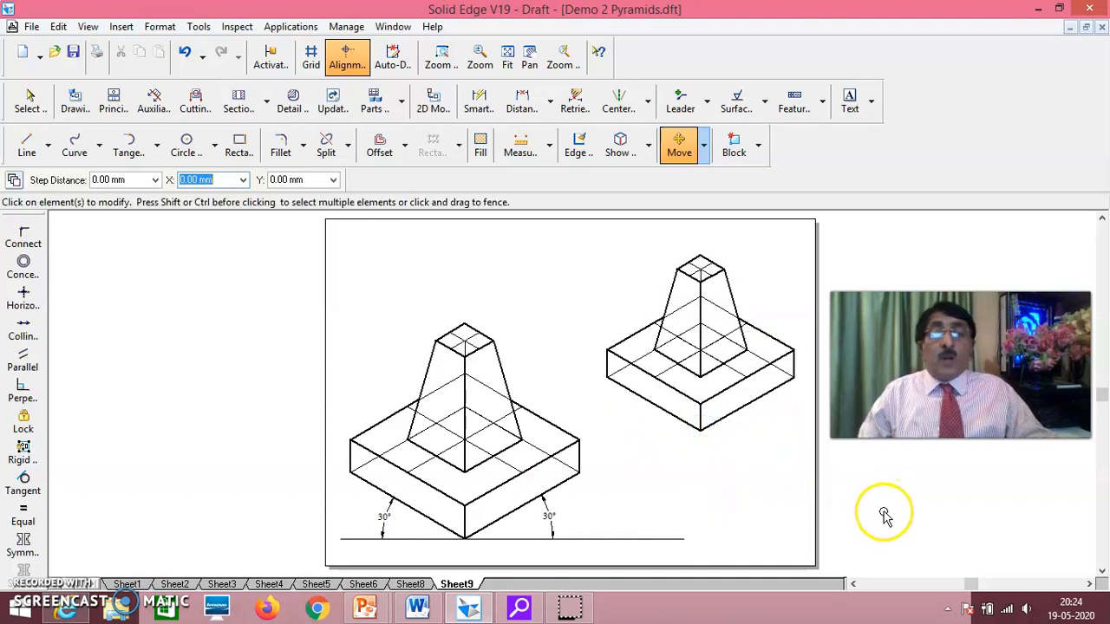
# Step: Draw horizontal reference lines both ways from the reduced slab's lowest corner, the left one about 67 mm long
pyautogui.click(34, 151)
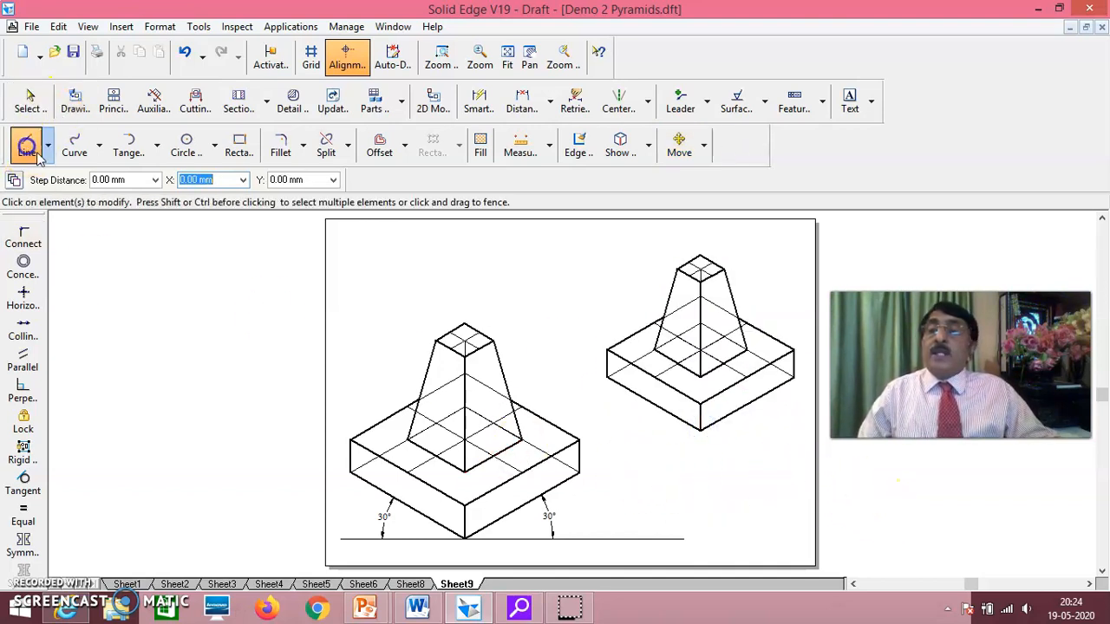
pyautogui.click(700, 428)
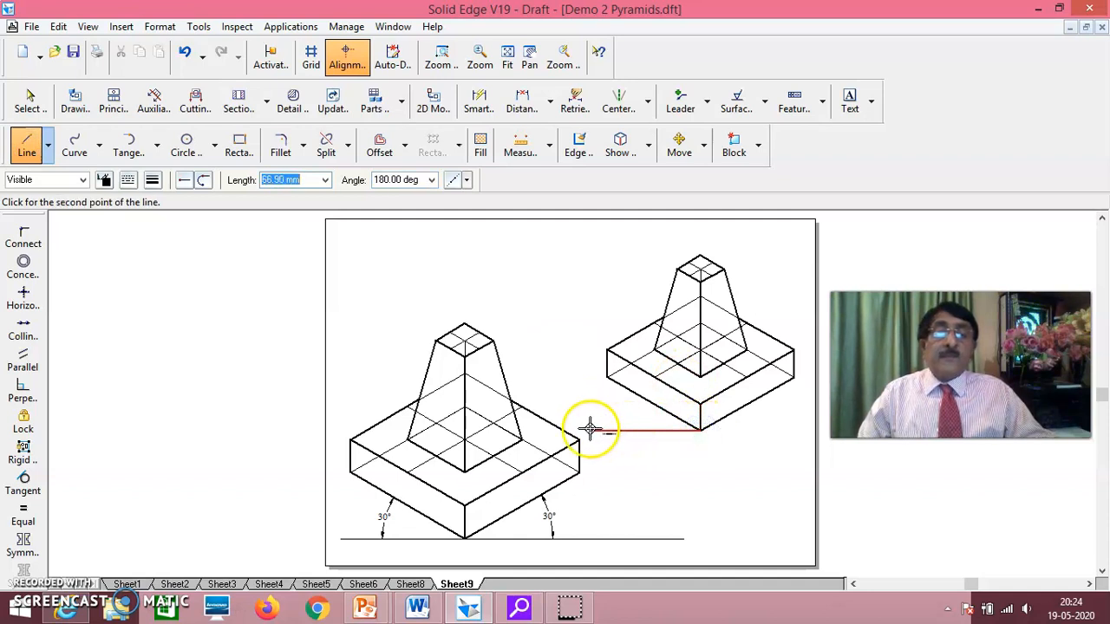
pyautogui.rightClick(748, 478)
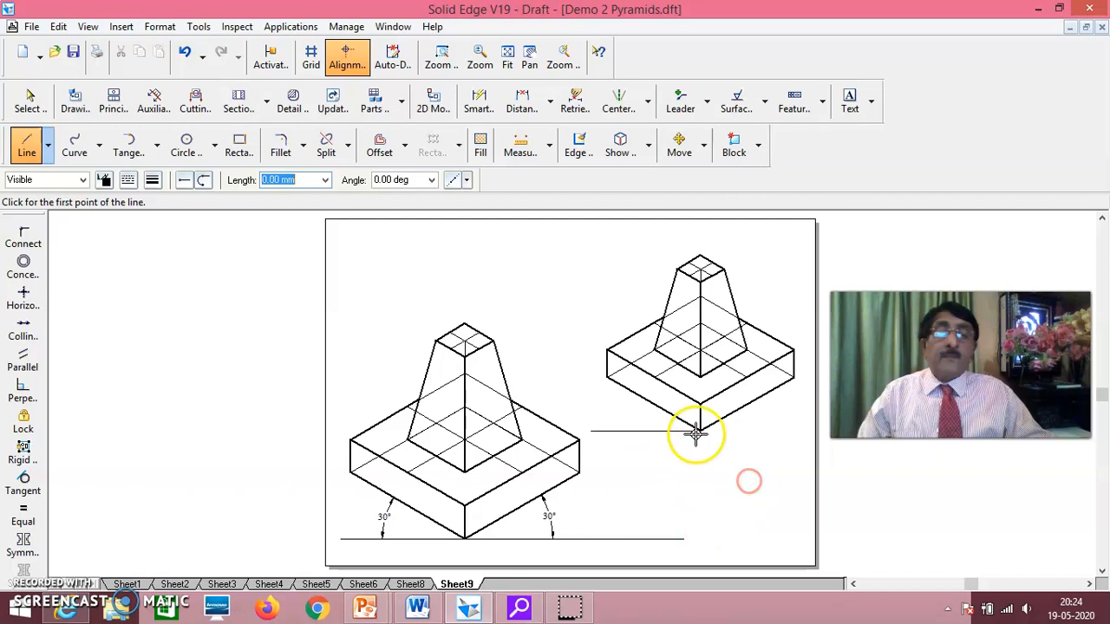
pyautogui.click(791, 429)
pyautogui.rightClick(795, 444)
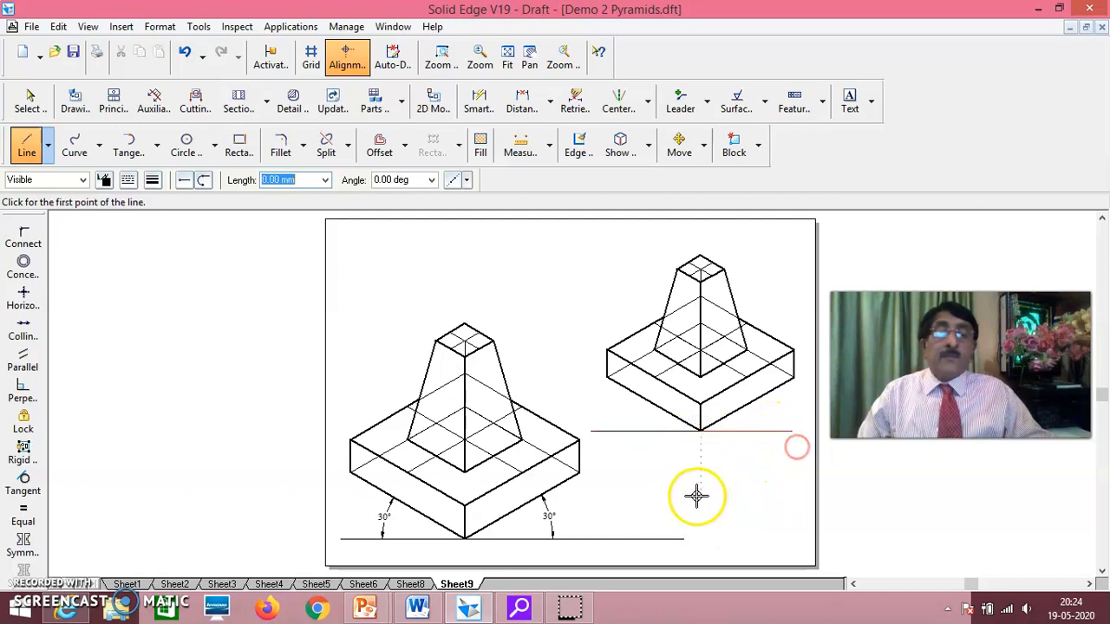
# Step: Dimension the angle between the reduced slab's right bottom edge and the horizontal reference line
pyautogui.click(478, 102)
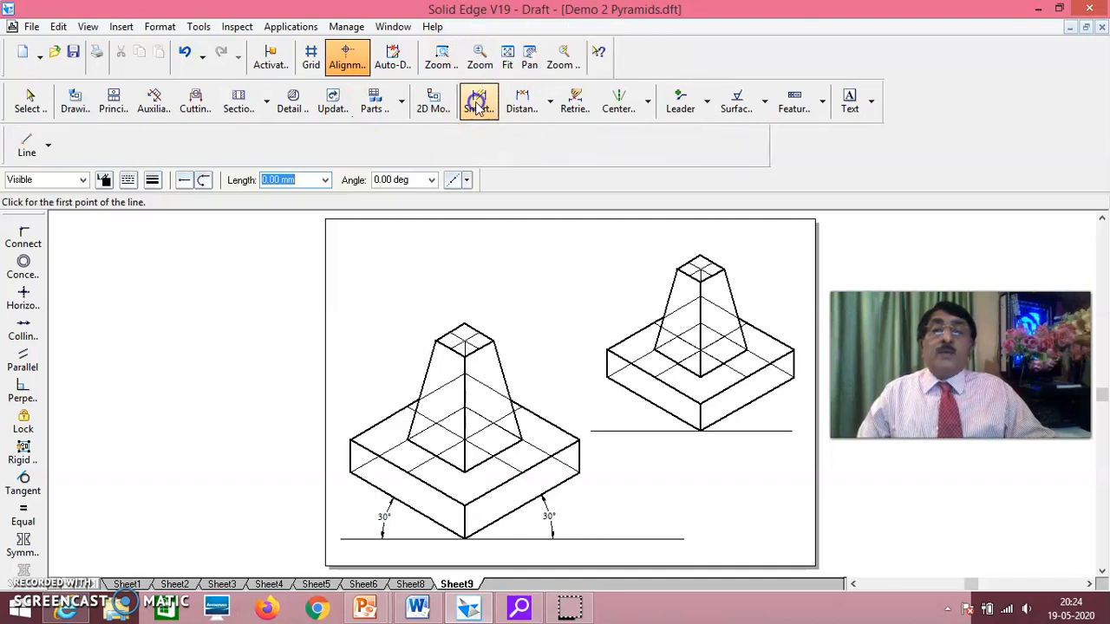
pyautogui.click(763, 403)
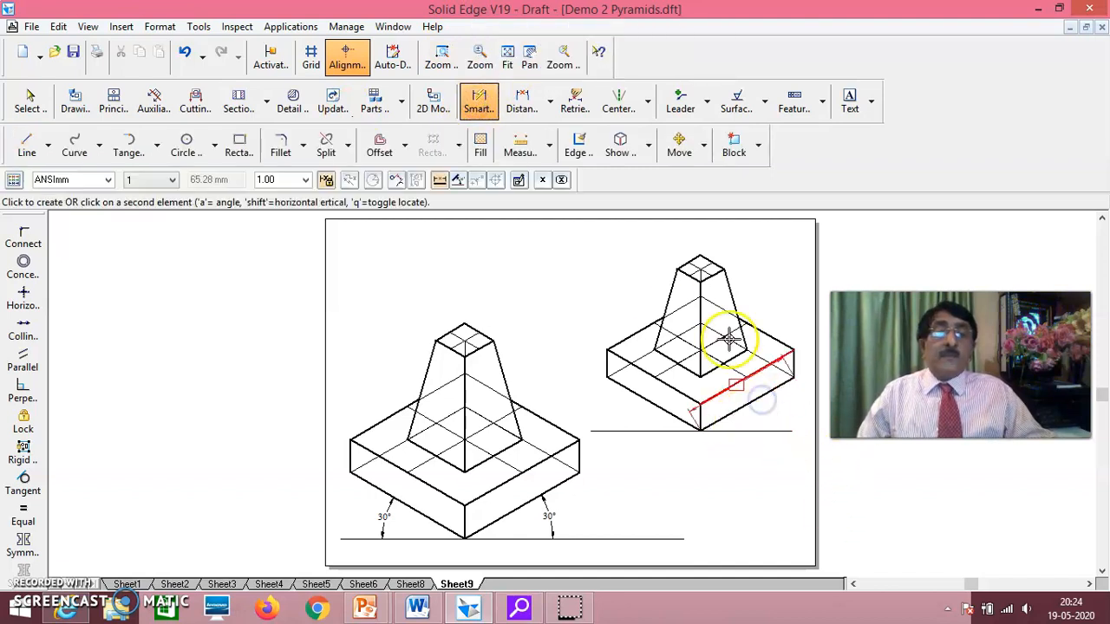
pyautogui.click(457, 180)
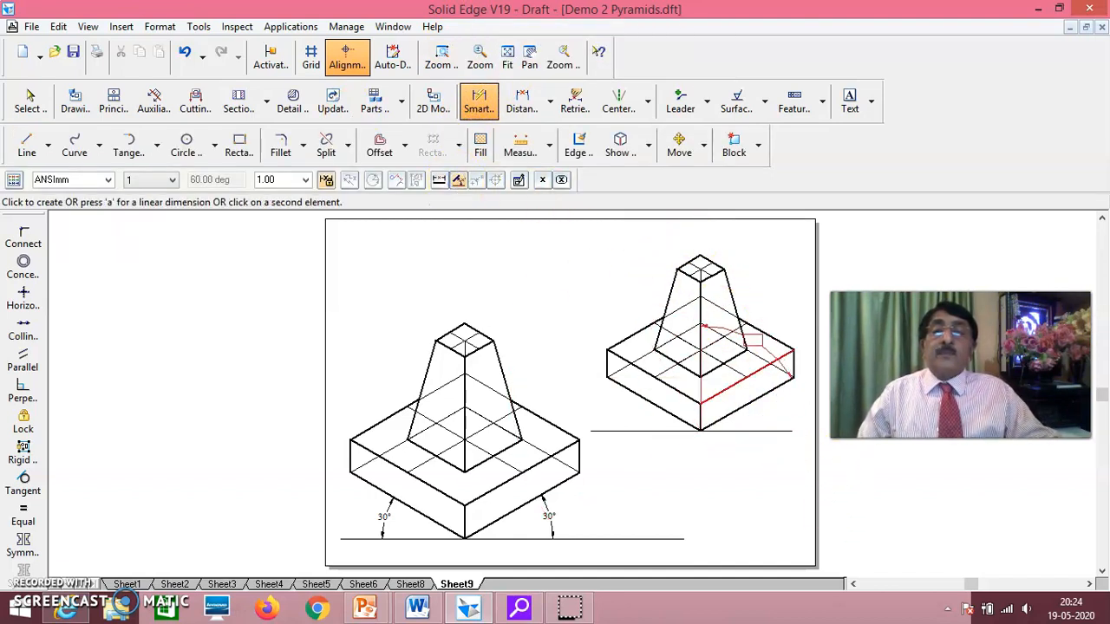
pyautogui.click(774, 411)
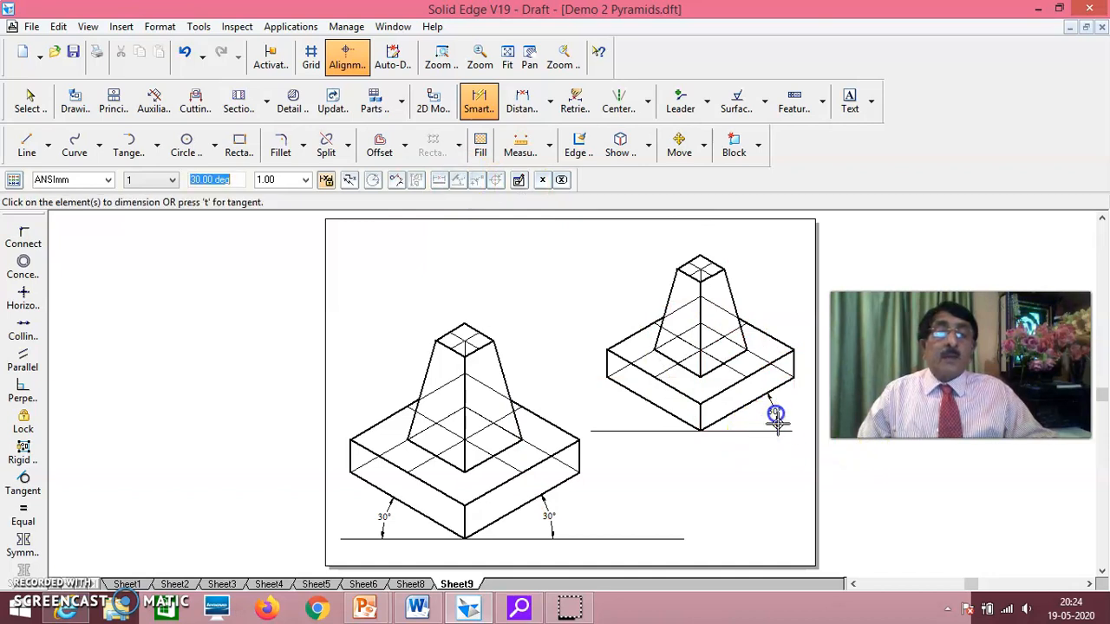
pyautogui.click(644, 431)
pyautogui.click(460, 179)
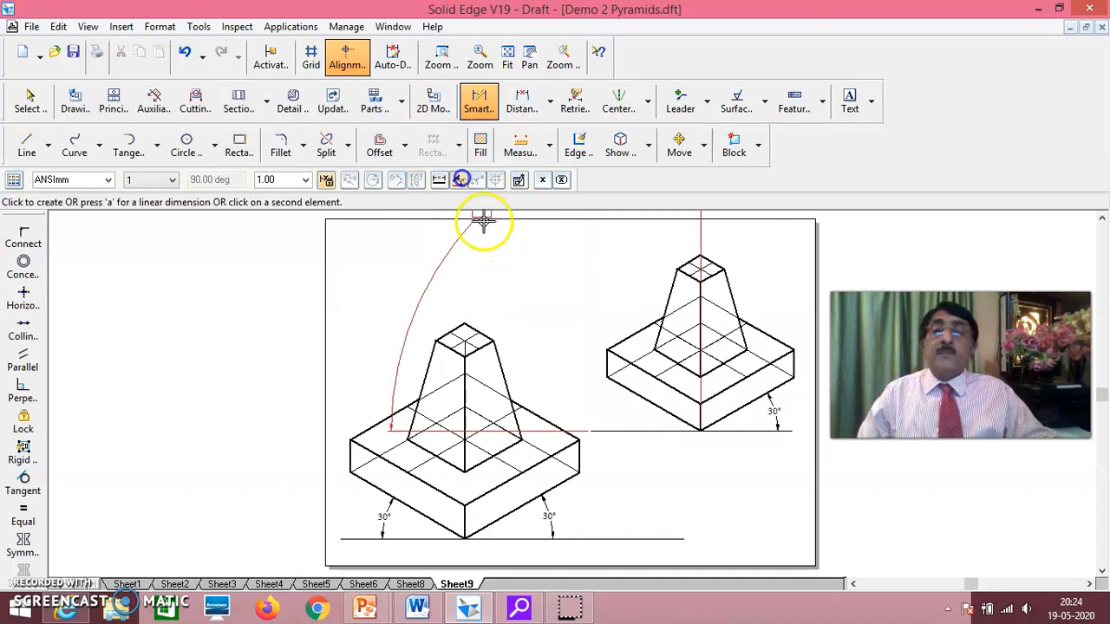
pyautogui.click(652, 407)
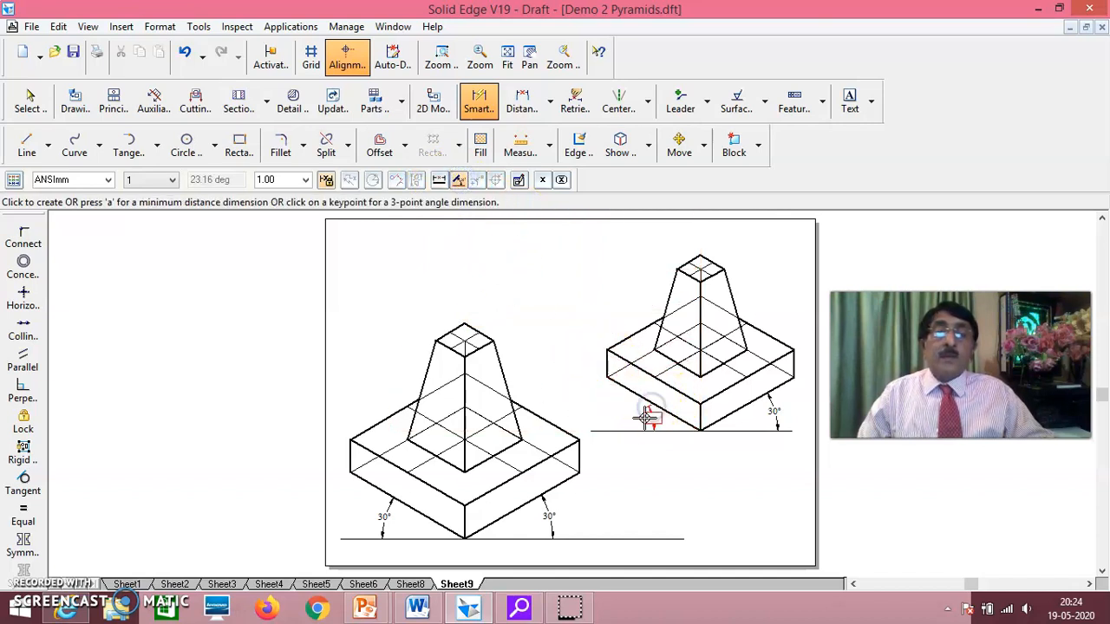
pyautogui.click(652, 430)
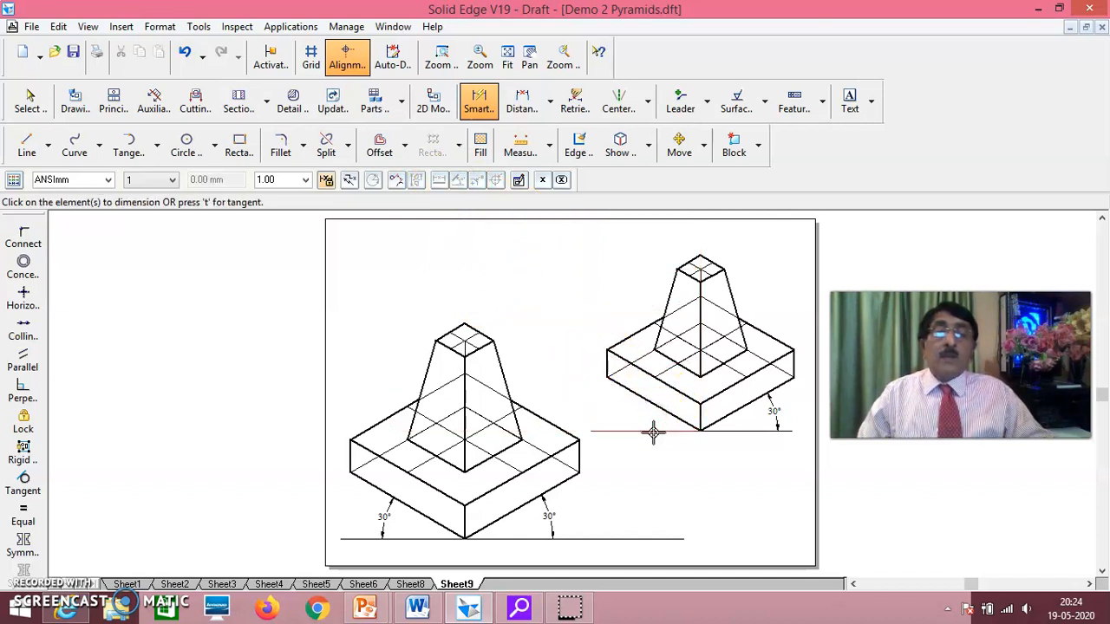
# Step: Dimension the angle between the reduced slab's left bottom edge and the horizontal reference line
pyautogui.click(653, 431)
pyautogui.click(445, 182)
pyautogui.click(456, 181)
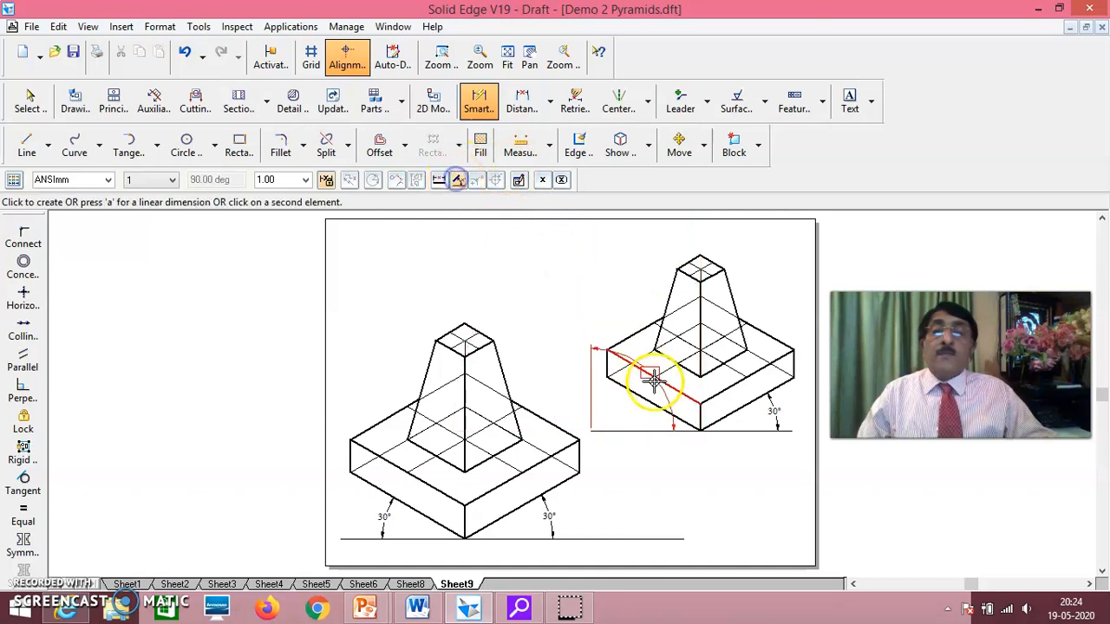
pyautogui.click(638, 397)
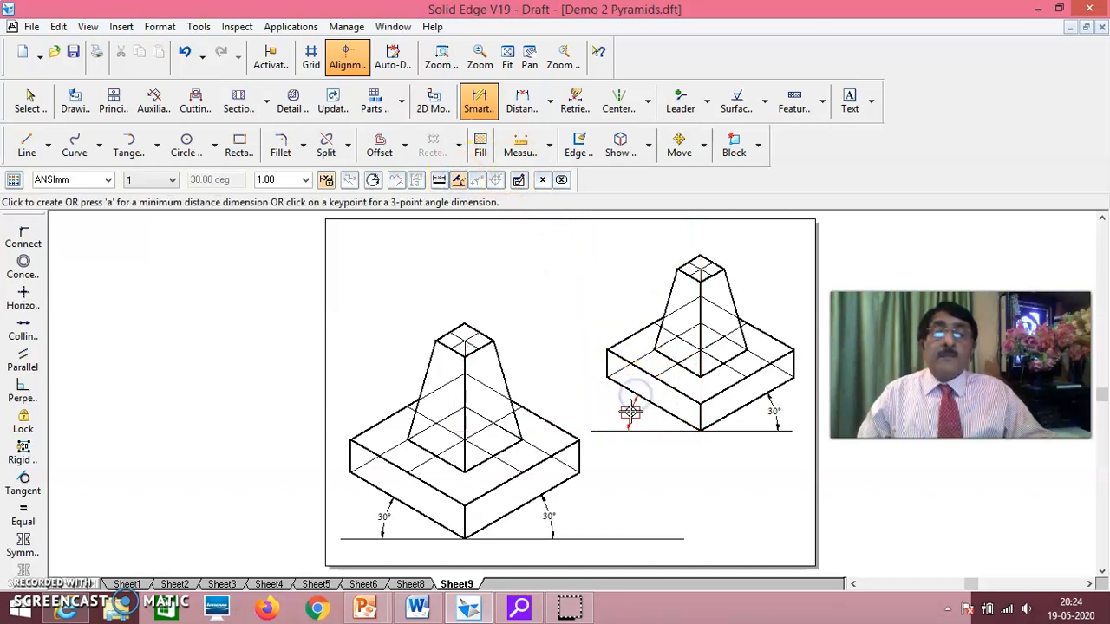
pyautogui.click(622, 410)
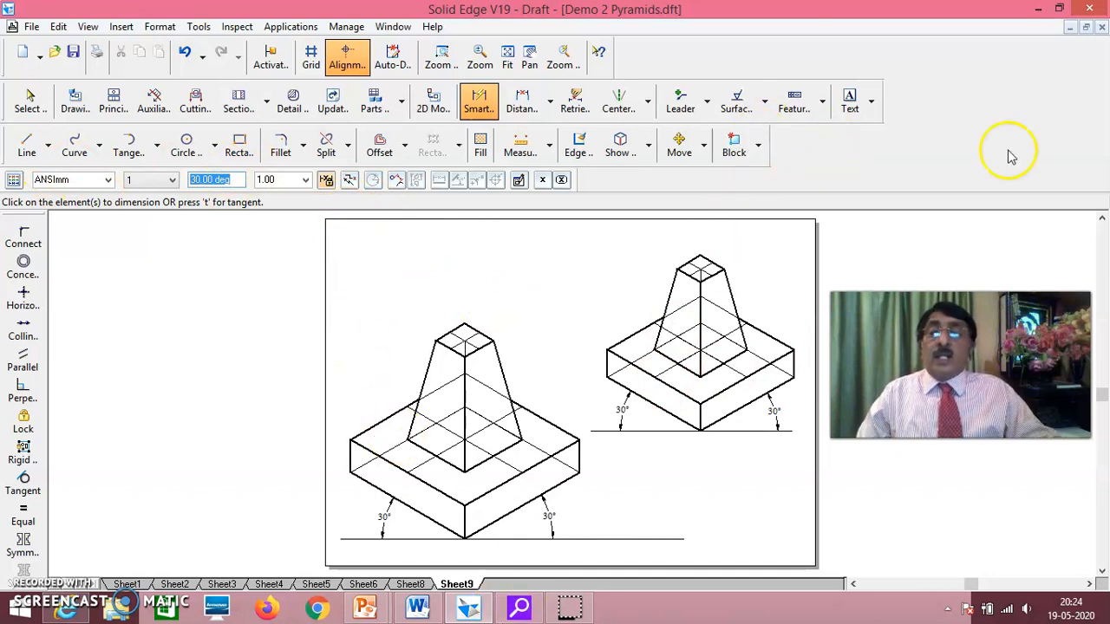
# Step: Start placing a text label on the drawing sheet
pyautogui.click(849, 100)
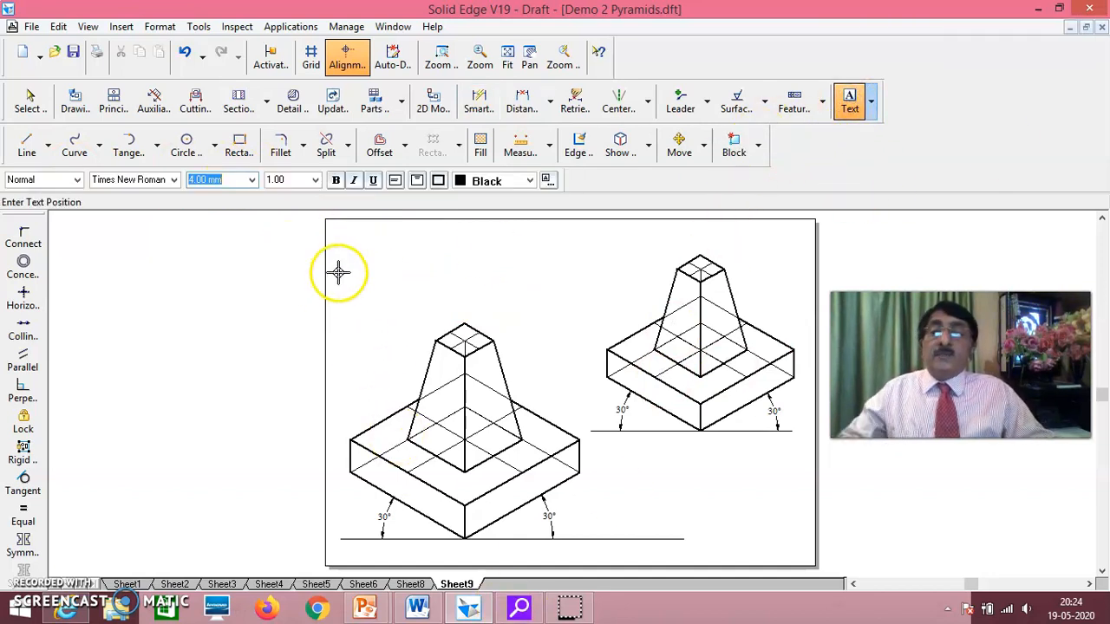